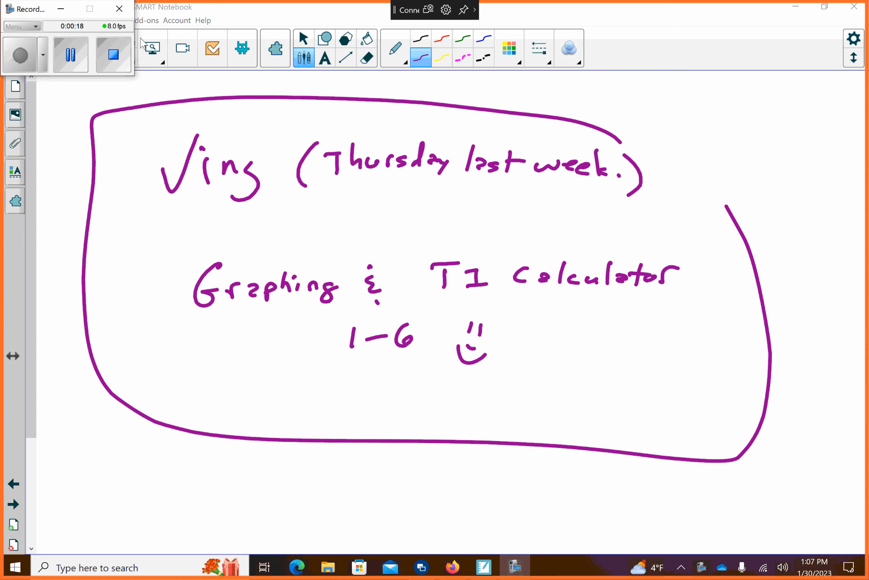
- Switch to Firefox and open the Desmos Graphing Calculator from desmos.com in a new tab
{"action": "left_click", "coordinate": [452, 566]}
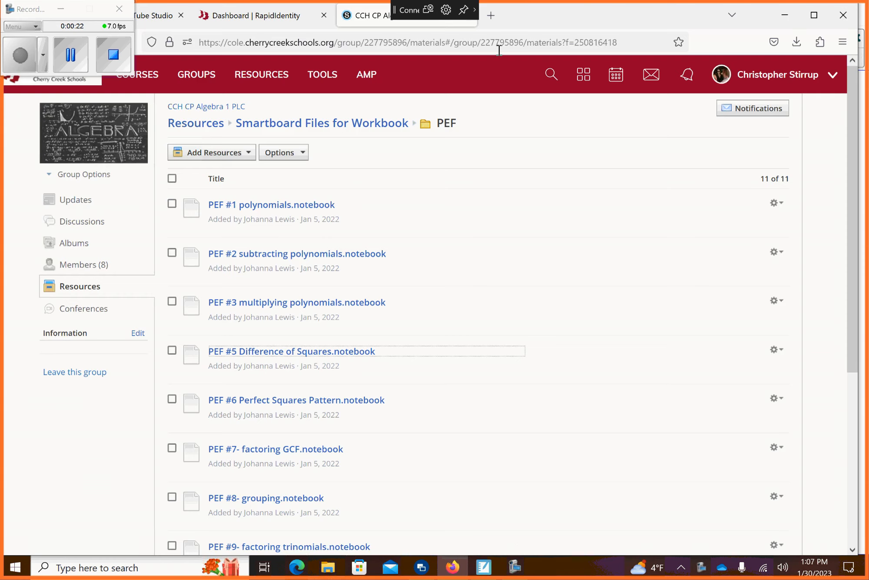
{"action": "left_click", "coordinate": [491, 15]}
{"action": "left_click", "coordinate": [472, 38]}
{"action": "type", "text": "desmos.com/"}
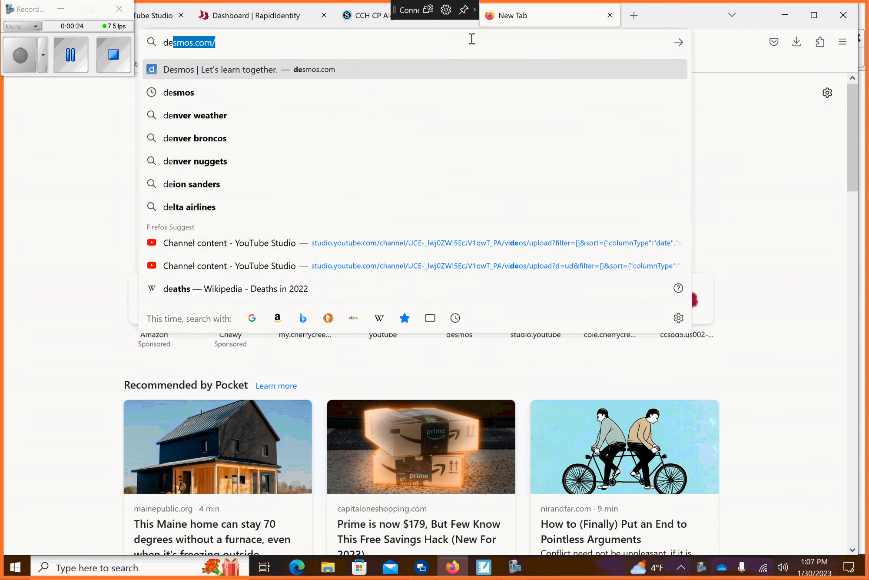
{"action": "key", "text": "Return"}
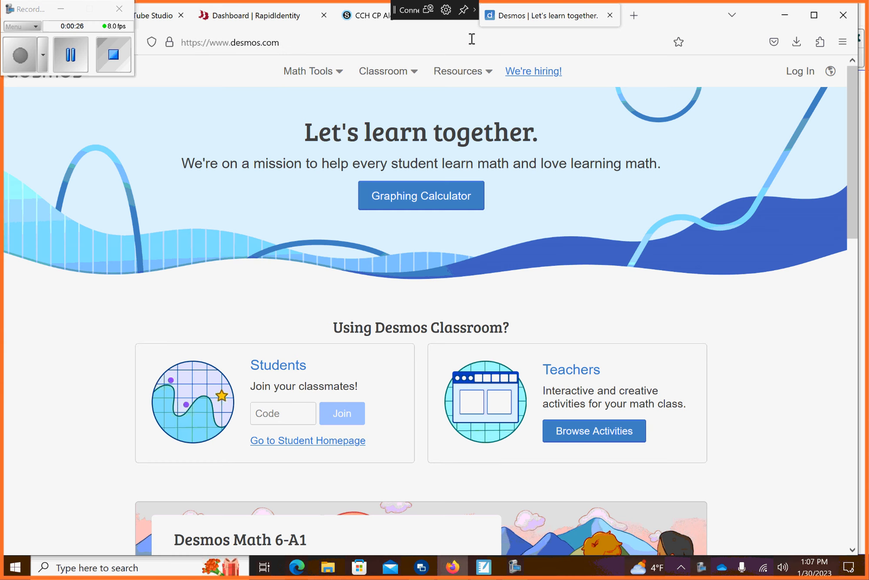
{"action": "left_click", "coordinate": [433, 195]}
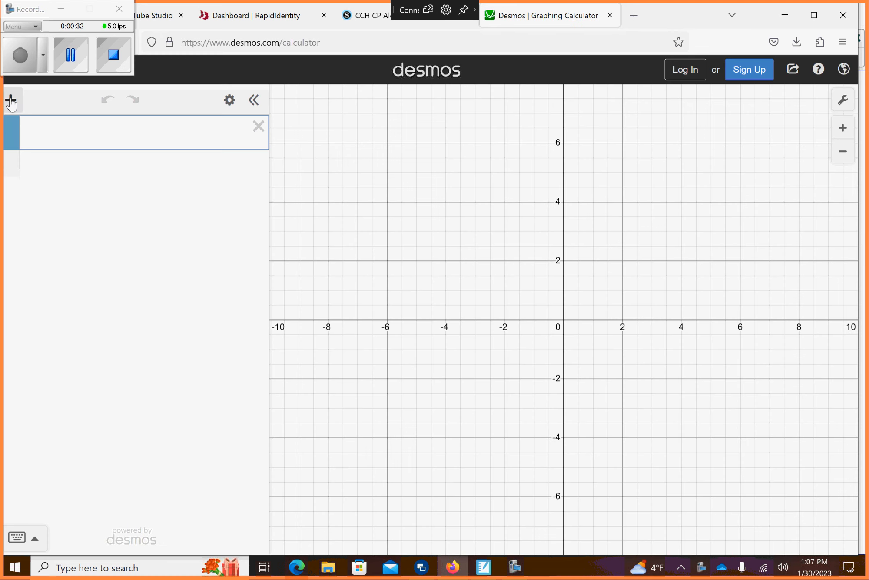
- Add a table to the expression list and enter the points (2, 6) and (-4, 3)
{"action": "left_click", "coordinate": [11, 102]}
{"action": "left_click", "coordinate": [34, 192]}
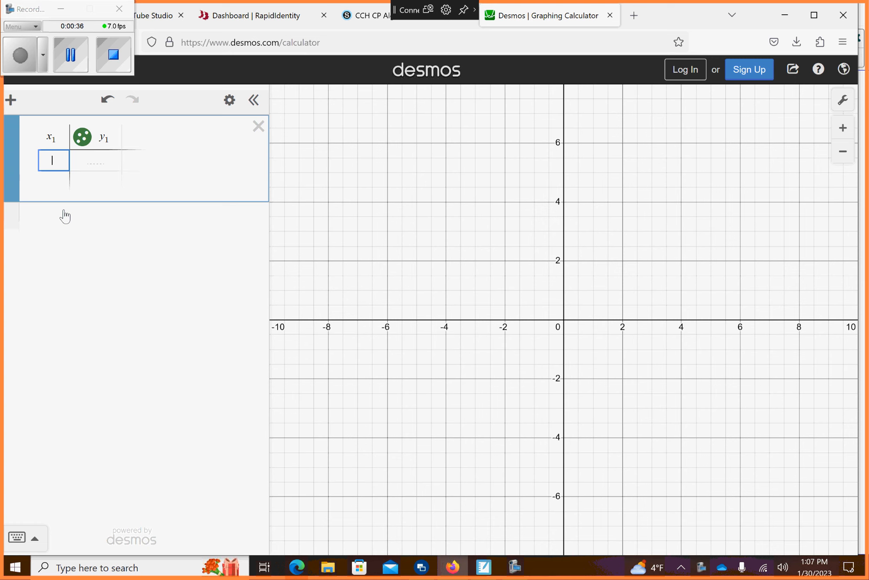
{"action": "type", "text": "2"}
{"action": "key", "text": "Tab"}
{"action": "type", "text": "6"}
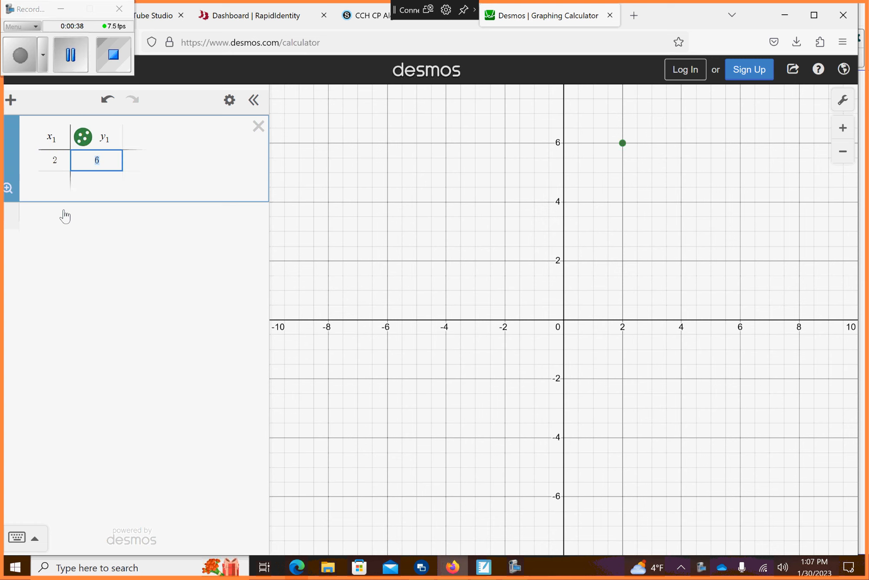
{"action": "key", "text": "Return"}
{"action": "key", "text": "Left"}
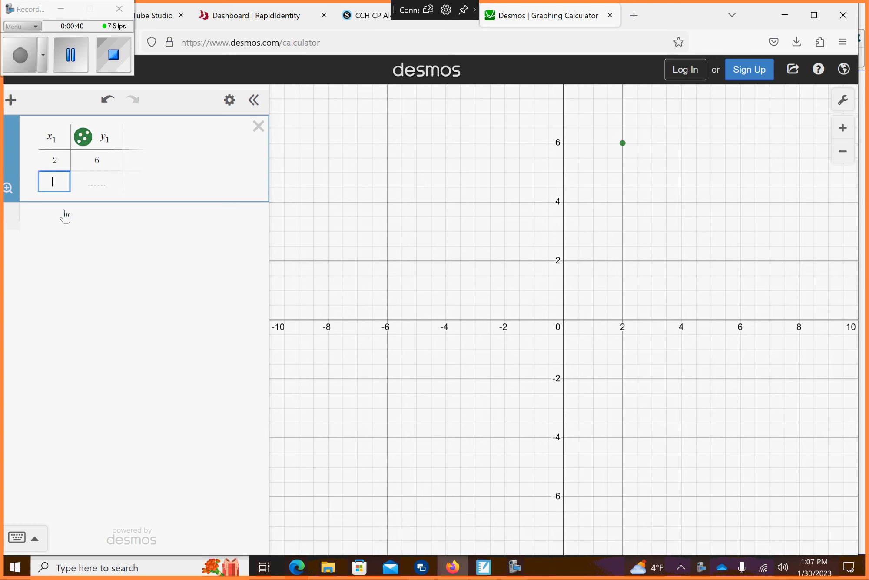
{"action": "type", "text": "-4"}
{"action": "key", "text": "Tab"}
{"action": "type", "text": "3"}
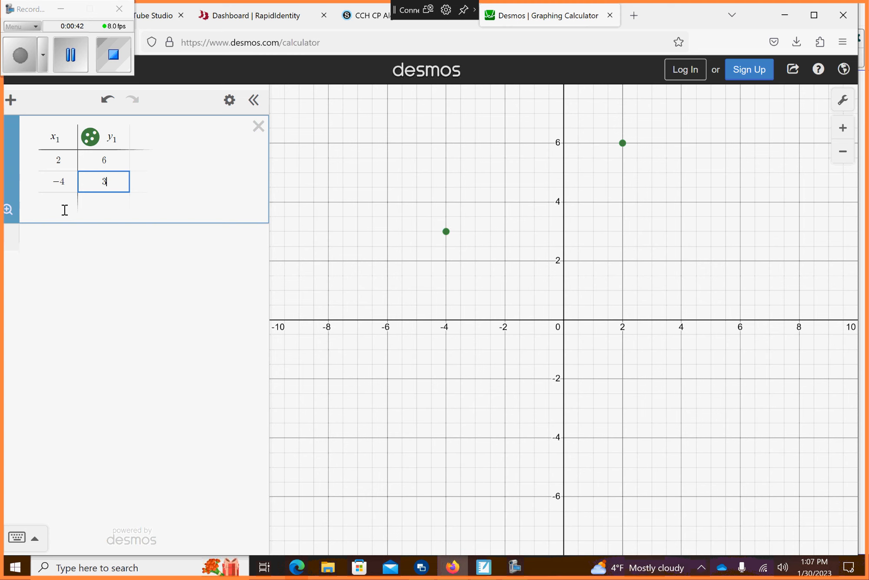
- Set the graph display to the larger text size in the graph settings
{"action": "left_click", "coordinate": [842, 102]}
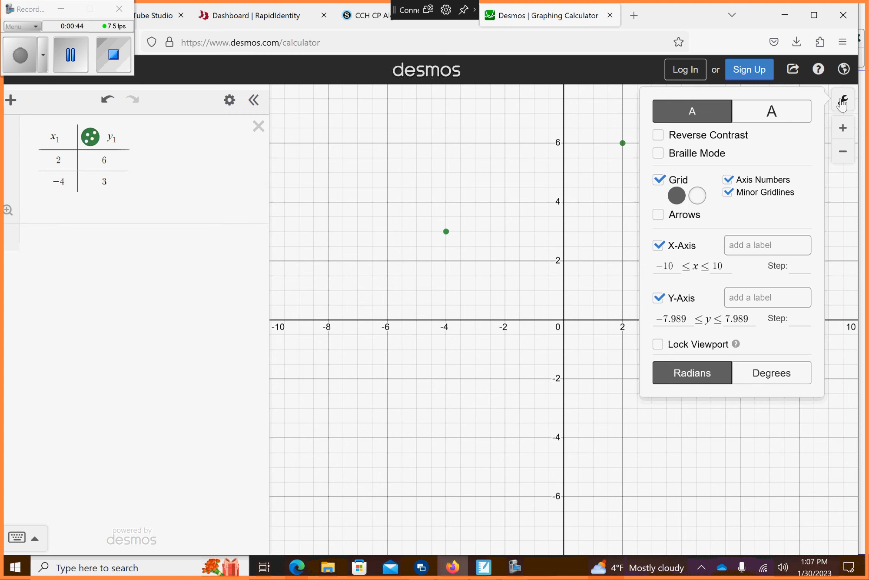
{"action": "left_click", "coordinate": [778, 113]}
{"action": "left_click", "coordinate": [526, 277]}
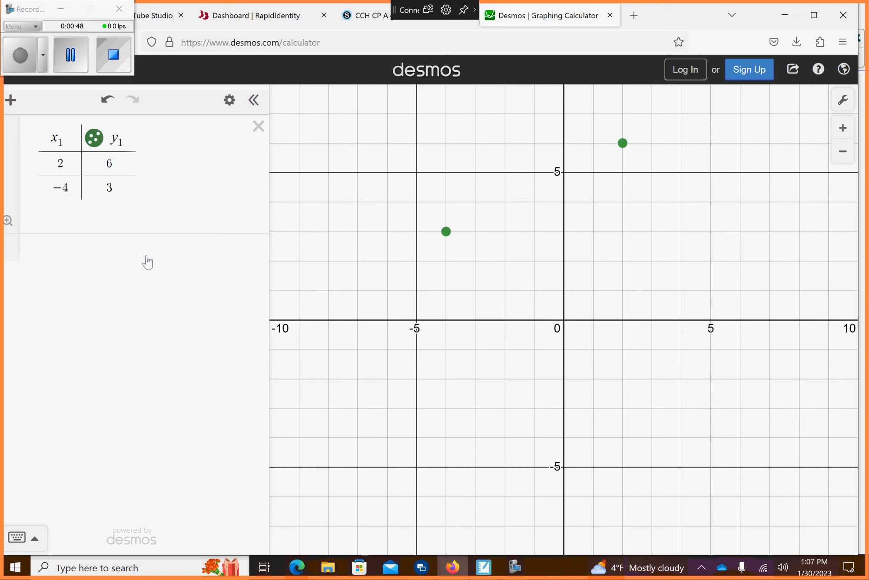
- Enter the linear regression y1 ~ mx1 + b in a new expression below the table
{"action": "left_click", "coordinate": [129, 253]}
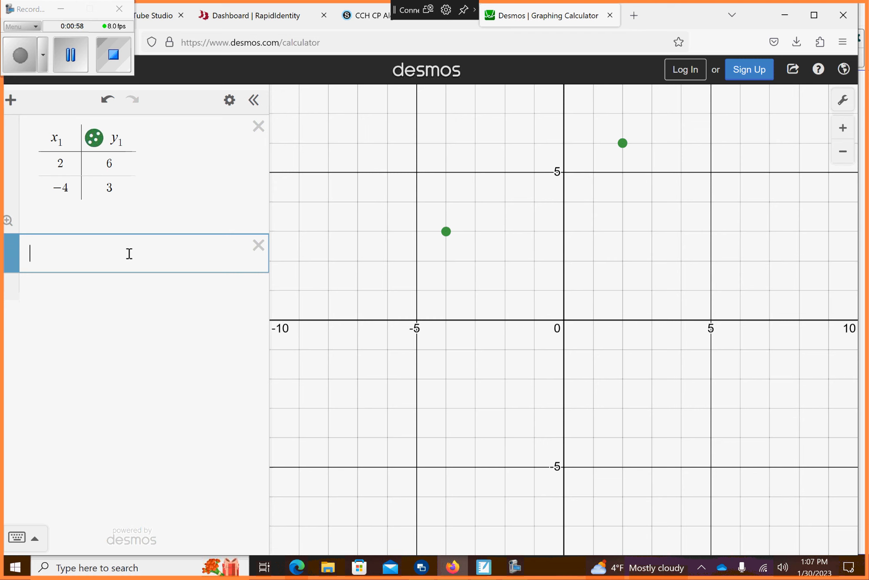
{"action": "type", "text": "y1"}
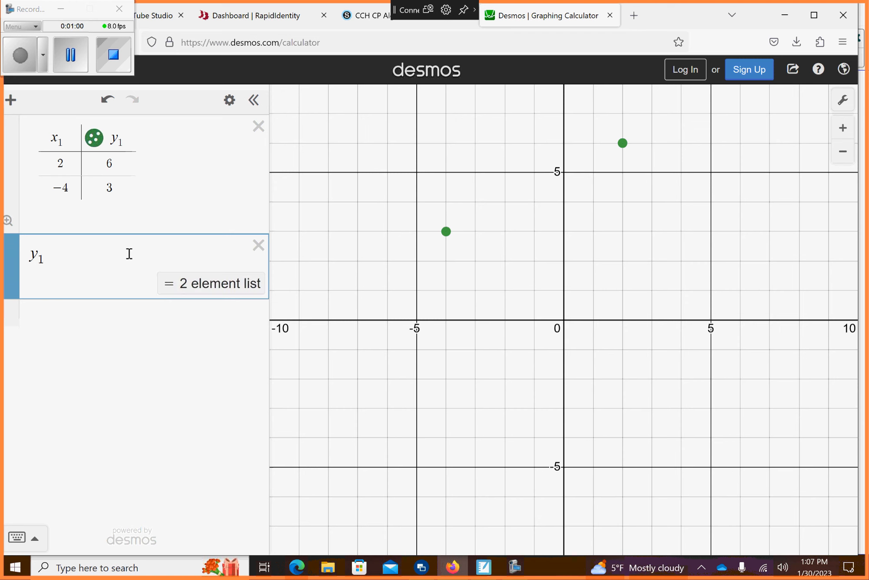
{"action": "type", "text": "~"}
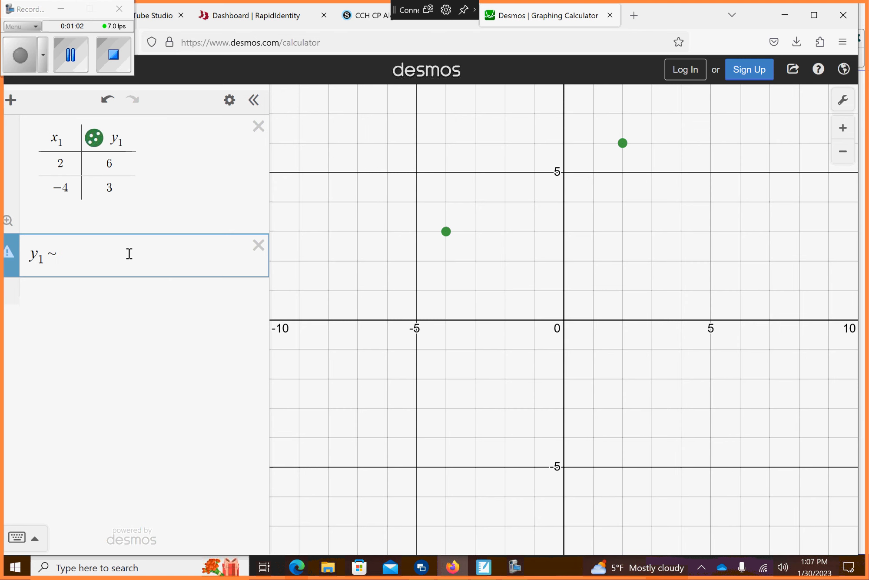
{"action": "type", "text": "mx1"}
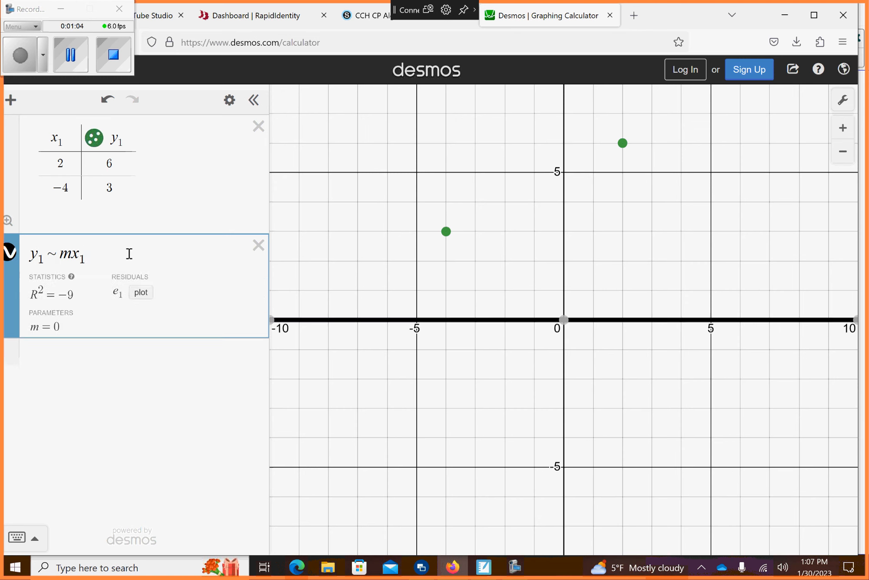
{"action": "type", "text": "+b"}
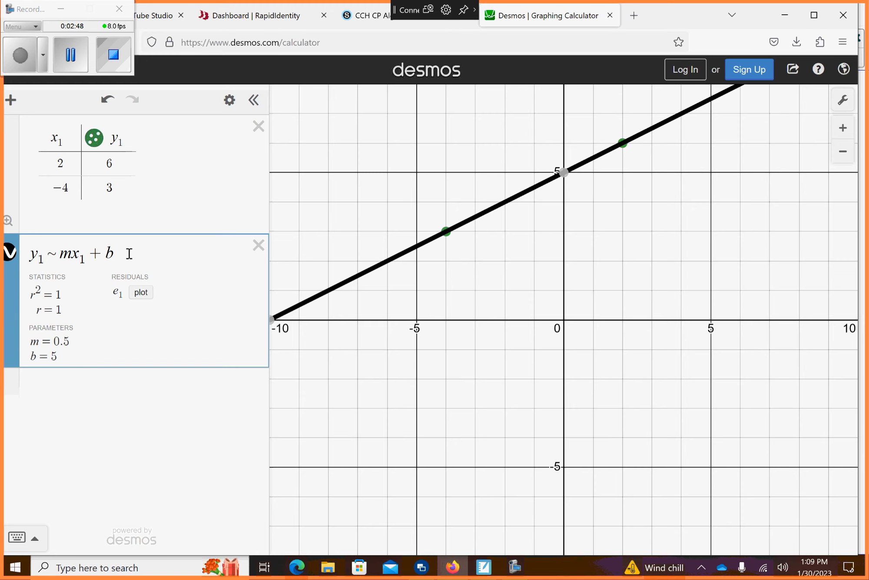
- Switch to SMART Notebook and draw purple vertical and horizontal axes on the next blank page
{"action": "left_click", "coordinate": [484, 566]}
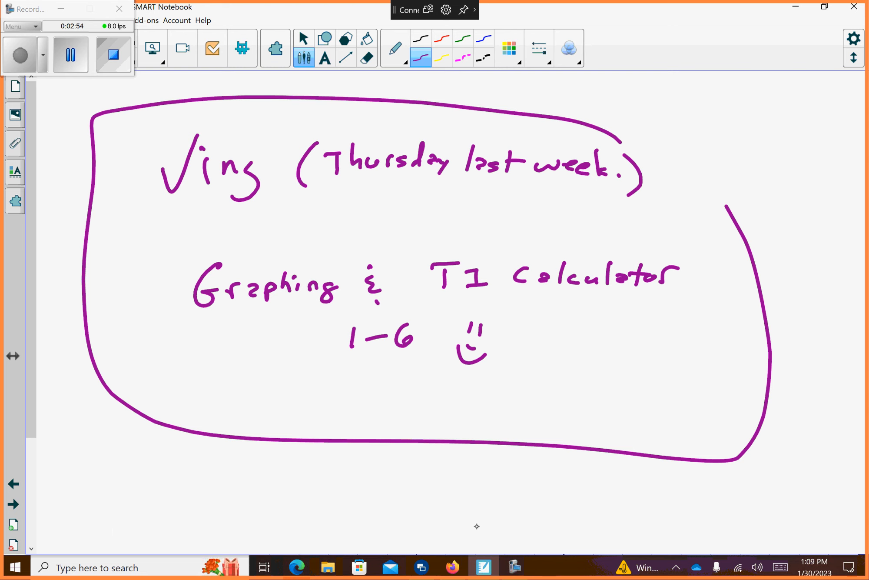
{"action": "left_click", "coordinate": [13, 503]}
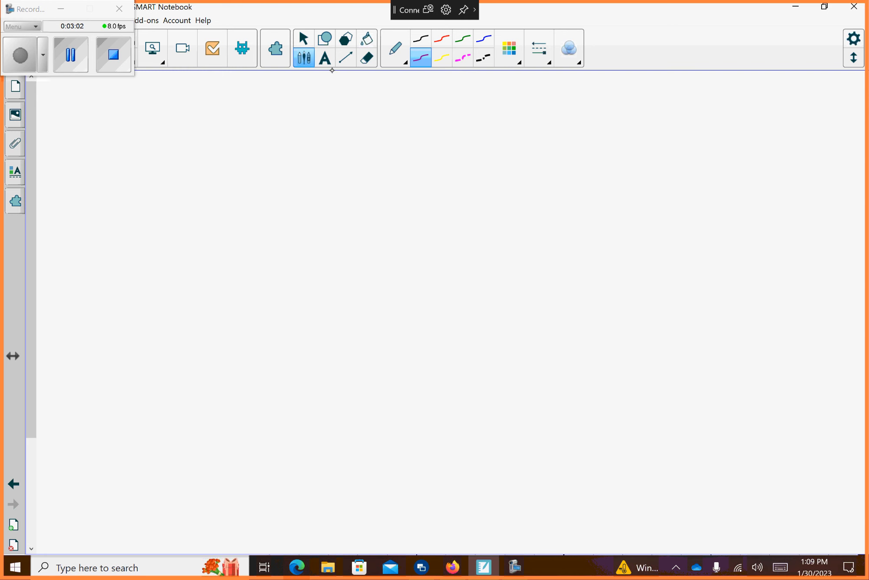
{"action": "left_click_drag", "start_coordinate": [299, 110], "coordinate": [306, 421]}
{"action": "left_click_drag", "start_coordinate": [102, 263], "coordinate": [568, 244]}
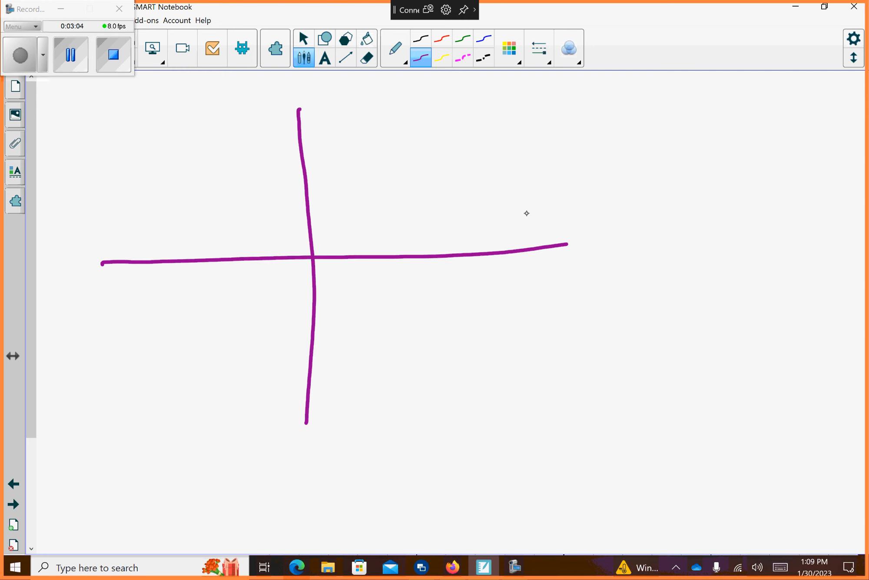
- Draw a green upward-opening parabola crossing the horizontal axis twice, with an arrowhead on each end
{"action": "left_click", "coordinate": [462, 39]}
{"action": "left_click_drag", "start_coordinate": [140, 150], "coordinate": [423, 136]}
{"action": "left_click_drag", "start_coordinate": [130, 168], "coordinate": [164, 154]}
{"action": "left_click_drag", "start_coordinate": [387, 158], "coordinate": [443, 139]}
- Write "Desmos" in black ink to the right of the parabola, just above the horizontal axis
{"action": "left_click", "coordinate": [421, 39]}
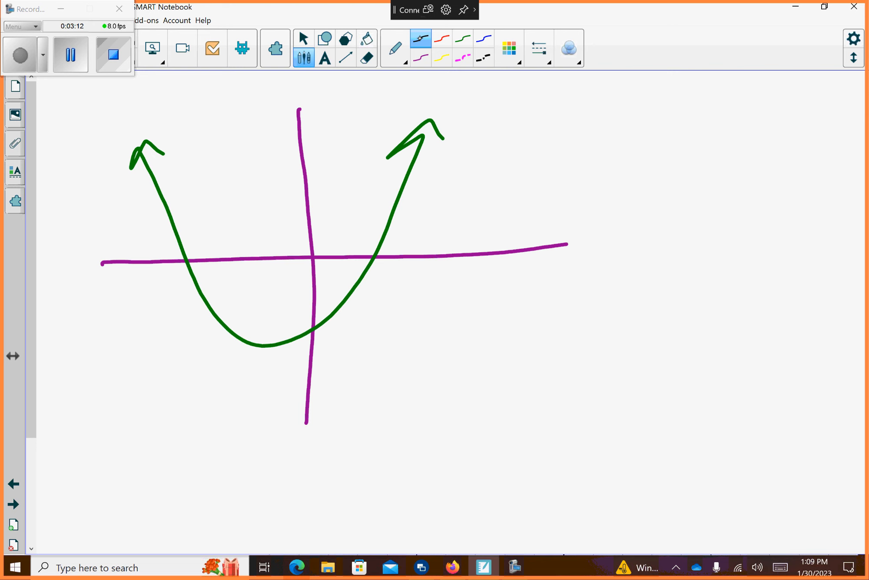
{"action": "left_click_drag", "start_coordinate": [526, 199], "coordinate": [532, 224]}
{"action": "mouse_move", "coordinate": [577, 212]}
{"action": "left_mouse_down"}
{"action": "mouse_move", "coordinate": [581, 221]}
{"action": "mouse_move", "coordinate": [627, 212]}
{"action": "mouse_move", "coordinate": [634, 220]}
{"action": "left_mouse_up"}
- Mark the parabola's two x-intercepts, vertex and y-intercept with black dots
{"action": "left_click_drag", "start_coordinate": [187, 256], "coordinate": [185, 266]}
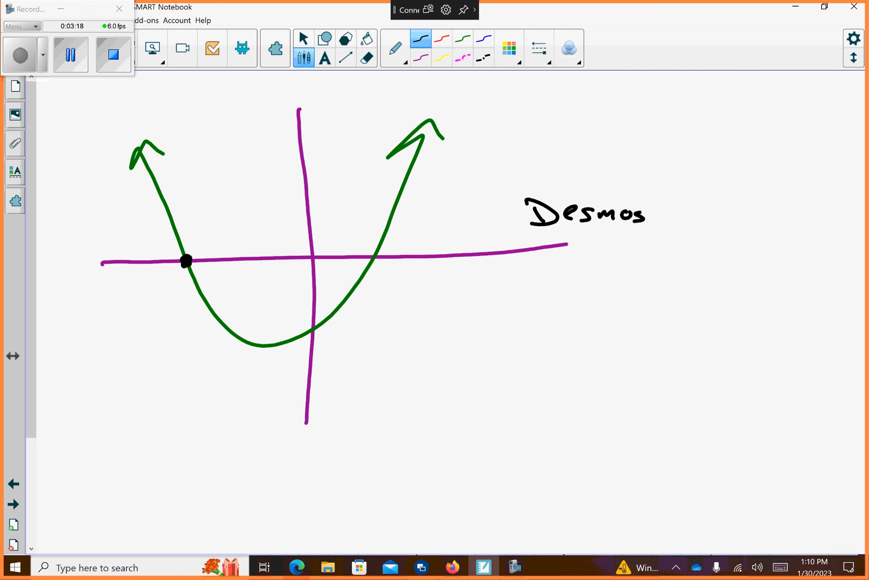
{"action": "left_click_drag", "start_coordinate": [274, 341], "coordinate": [268, 347]}
{"action": "left_click_drag", "start_coordinate": [317, 328], "coordinate": [312, 331]}
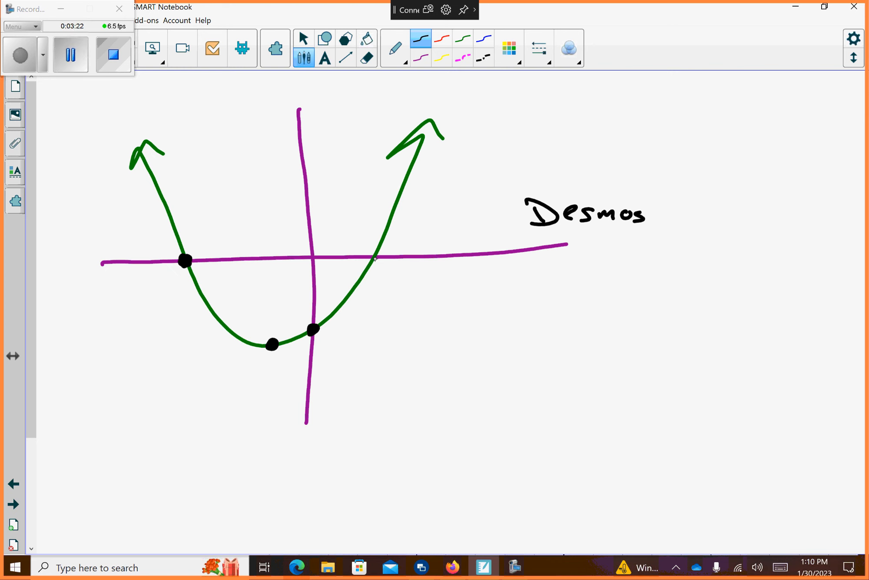
{"action": "left_click_drag", "start_coordinate": [376, 259], "coordinate": [370, 257]}
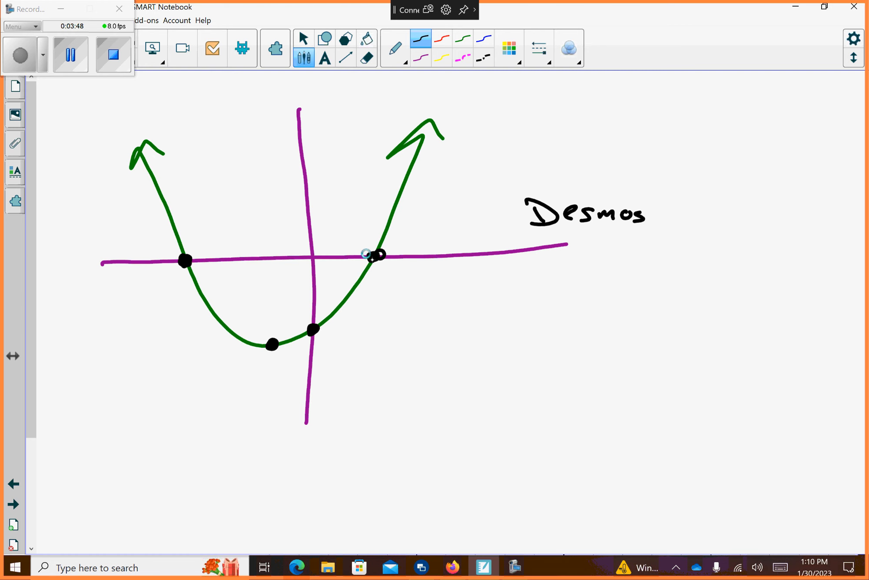
- Switch back to Desmos in Firefox and delete the regression expression and the data table
{"action": "left_click", "coordinate": [453, 566]}
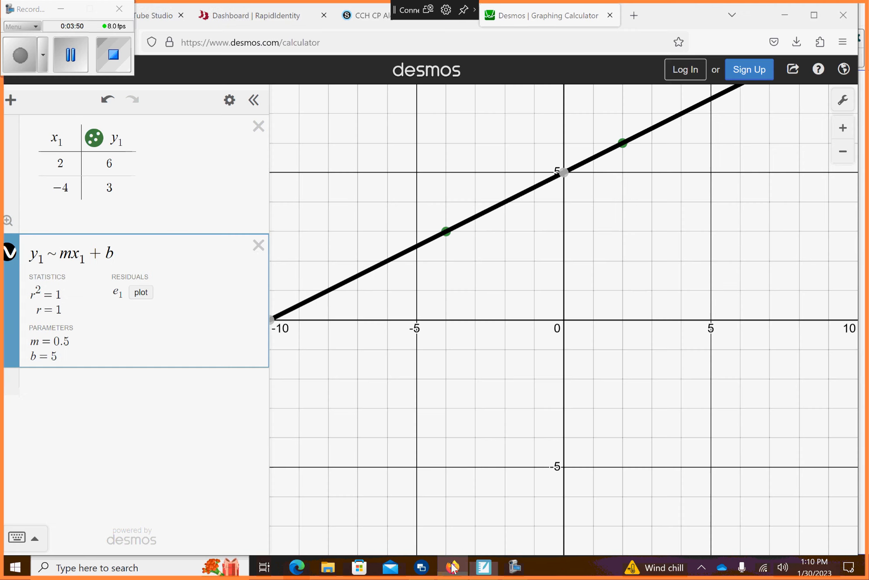
{"action": "left_click", "coordinate": [259, 245]}
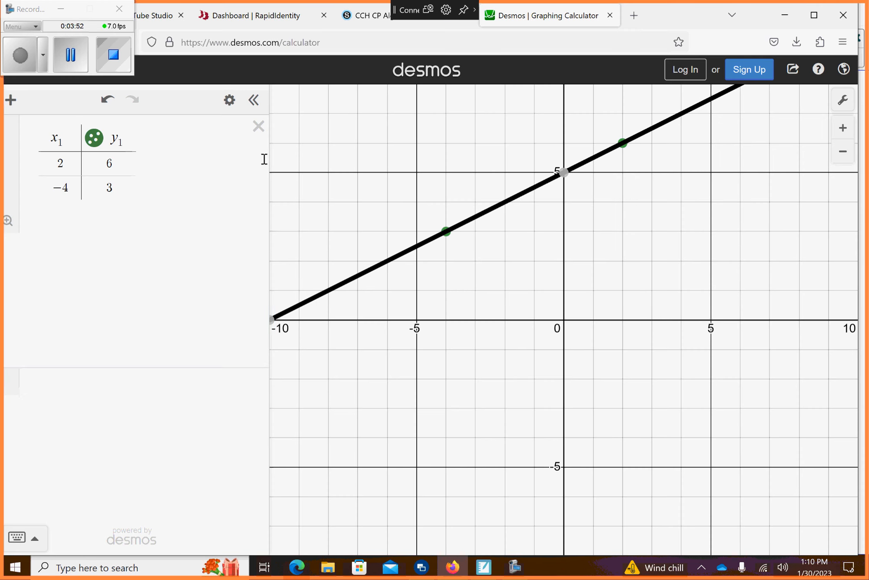
{"action": "left_click", "coordinate": [258, 126]}
- Graph the quadratic y = -3x^2 + 5x + 3 in the empty expression
{"action": "left_click", "coordinate": [187, 131]}
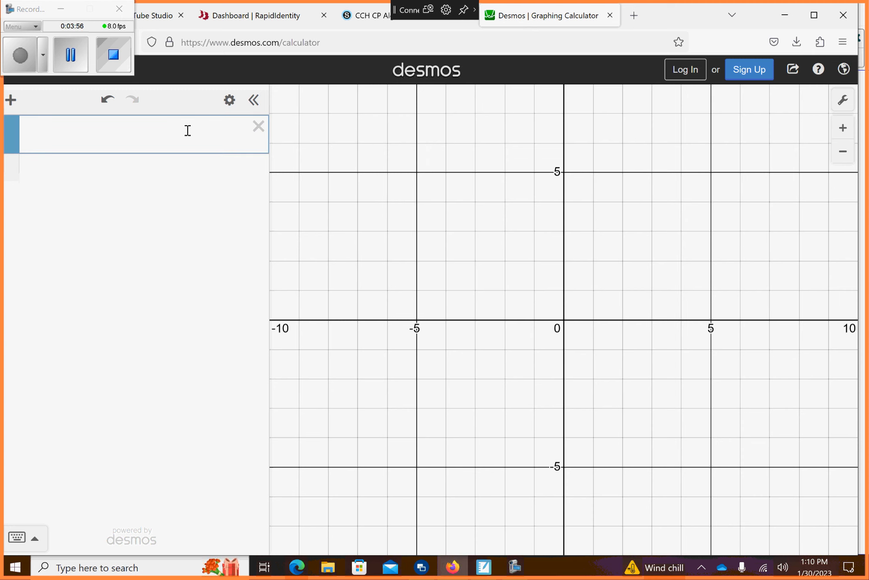
{"action": "type", "text": "y=-3x"}
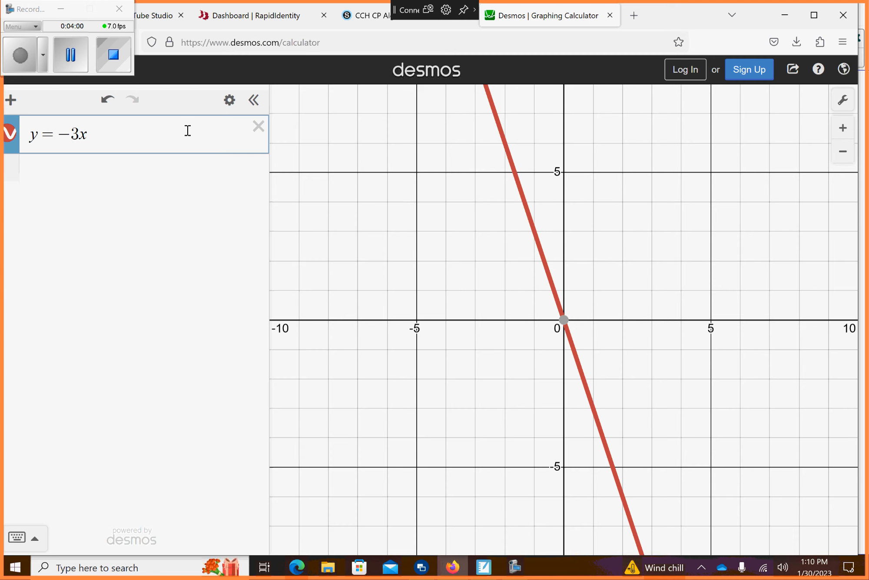
{"action": "type", "text": "^2"}
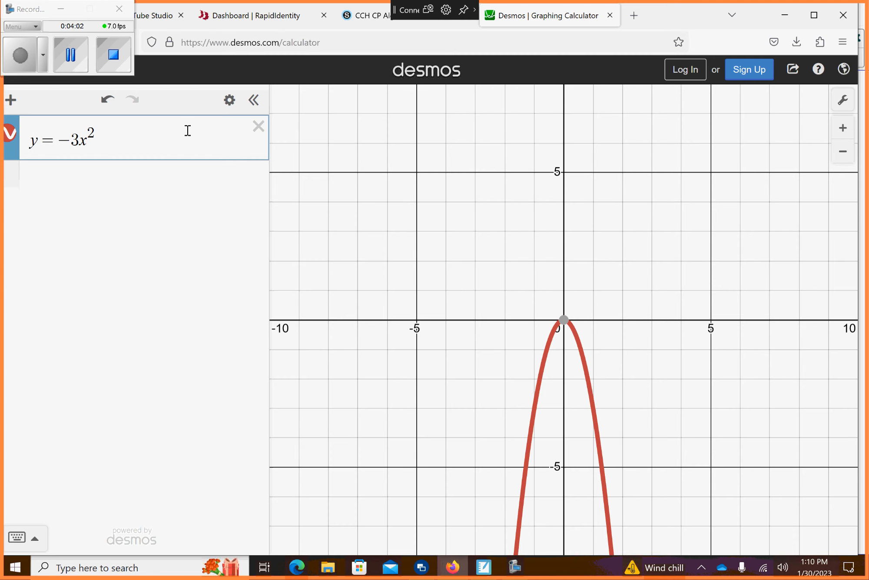
{"action": "type", "text": "+5"}
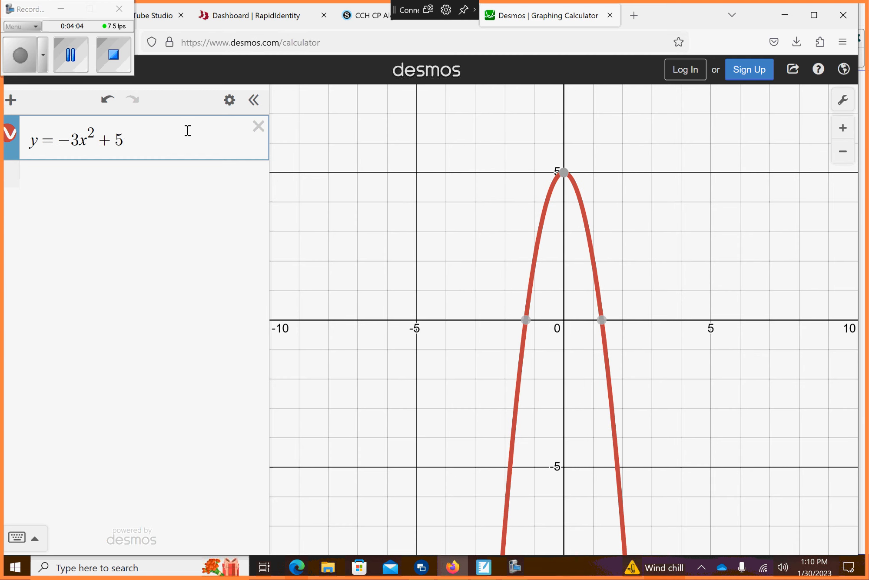
{"action": "type", "text": "x-3"}
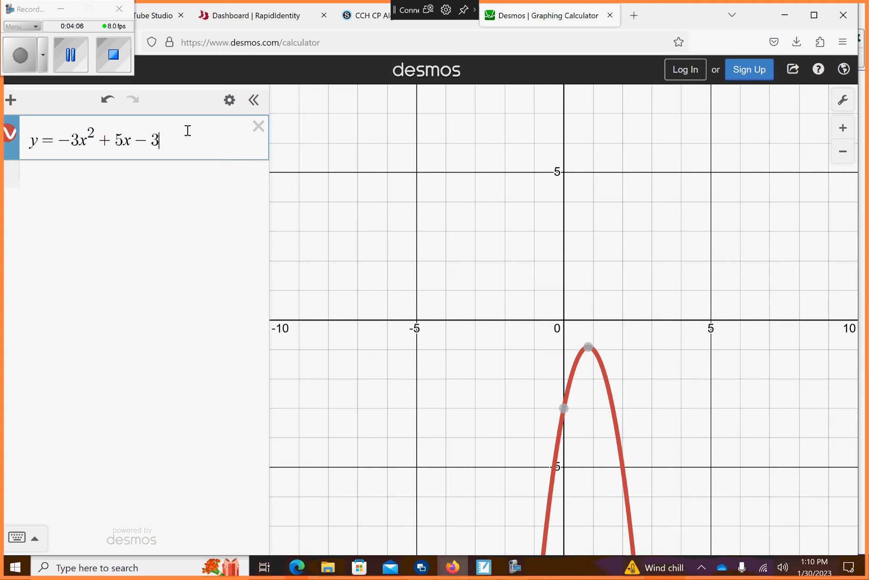
{"action": "key", "text": "BackSpace"}
{"action": "key", "text": "BackSpace"}
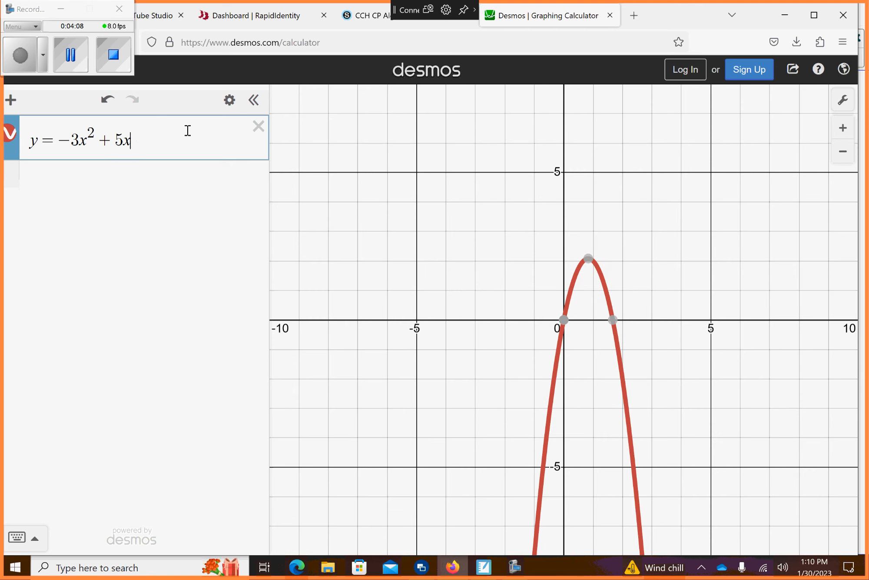
{"action": "type", "text": "+ "}
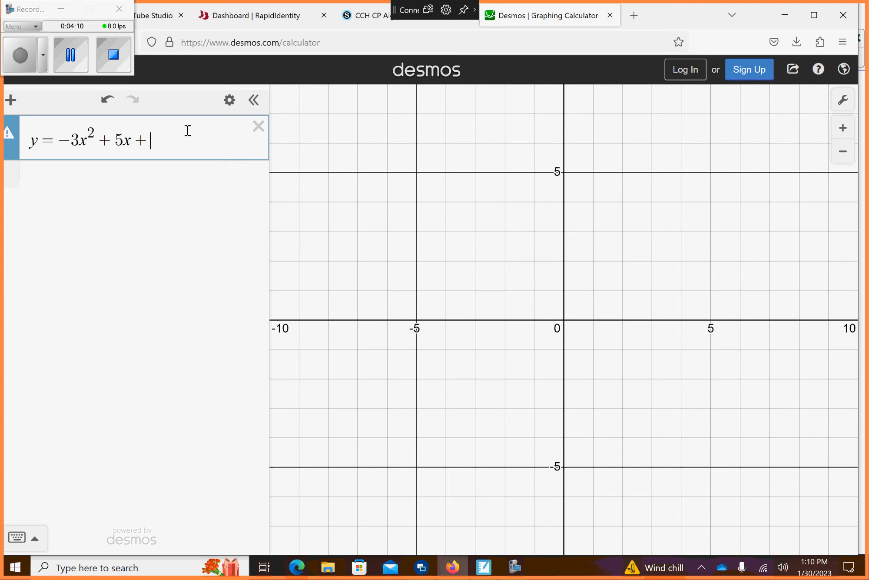
{"action": "type", "text": "3"}
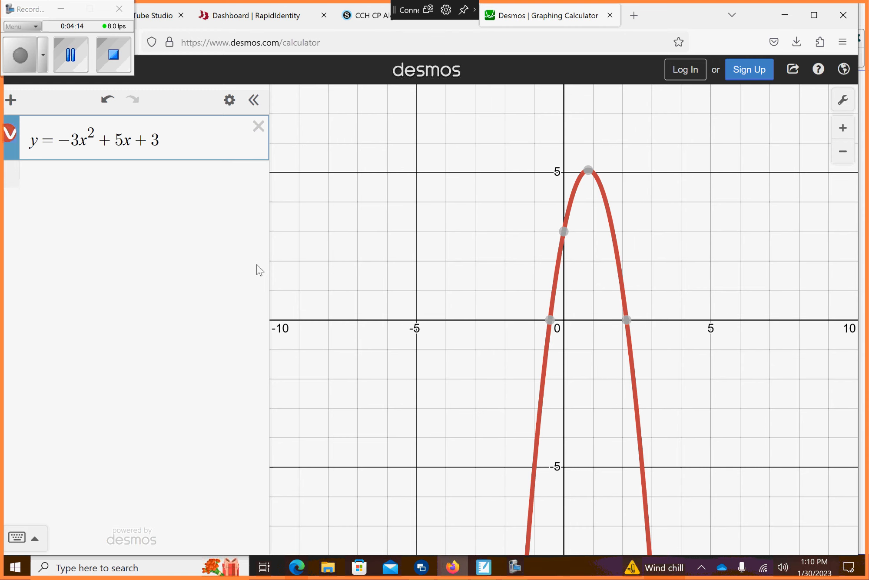
- Show the coordinates of the parabola's two x-intercepts, its y-intercept and its vertex on the graph
{"action": "left_click_drag", "start_coordinate": [424, 328], "coordinate": [420, 331]}
{"action": "scroll", "coordinate": [424, 336], "scroll_direction": "up", "scroll_amount": 3}
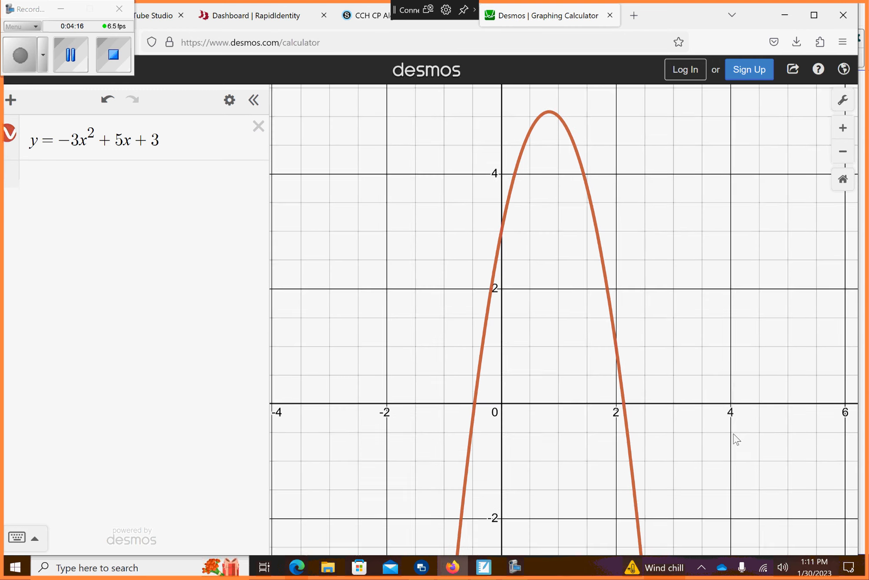
{"action": "left_click", "coordinate": [475, 429]}
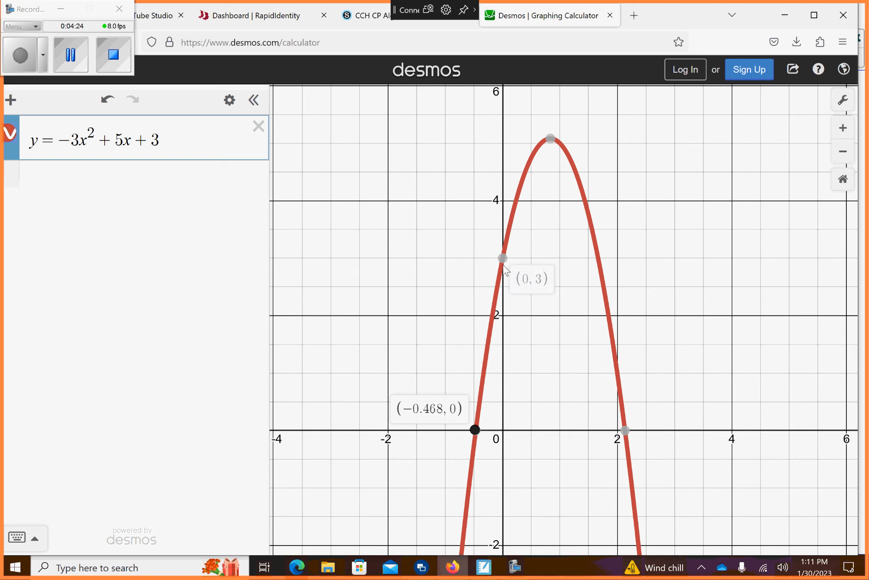
{"action": "left_click", "coordinate": [502, 257]}
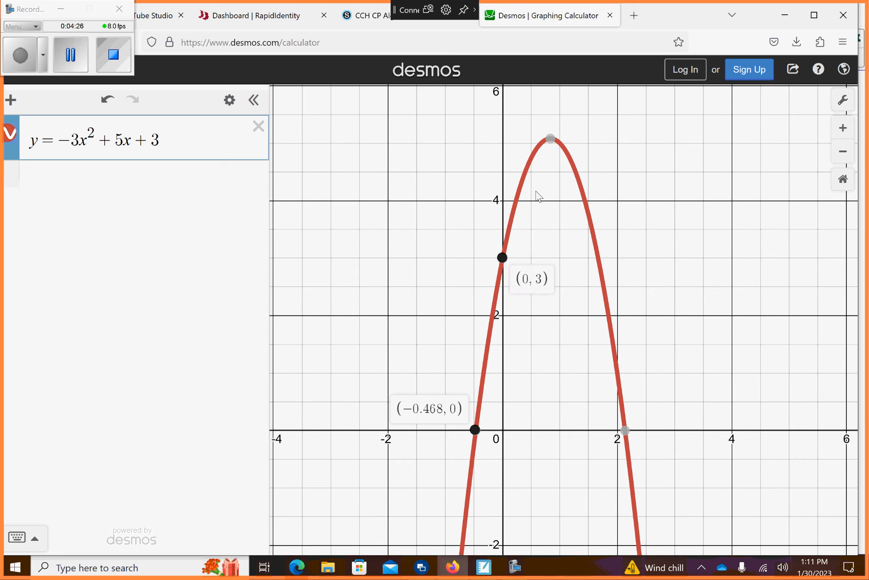
{"action": "left_click", "coordinate": [550, 138]}
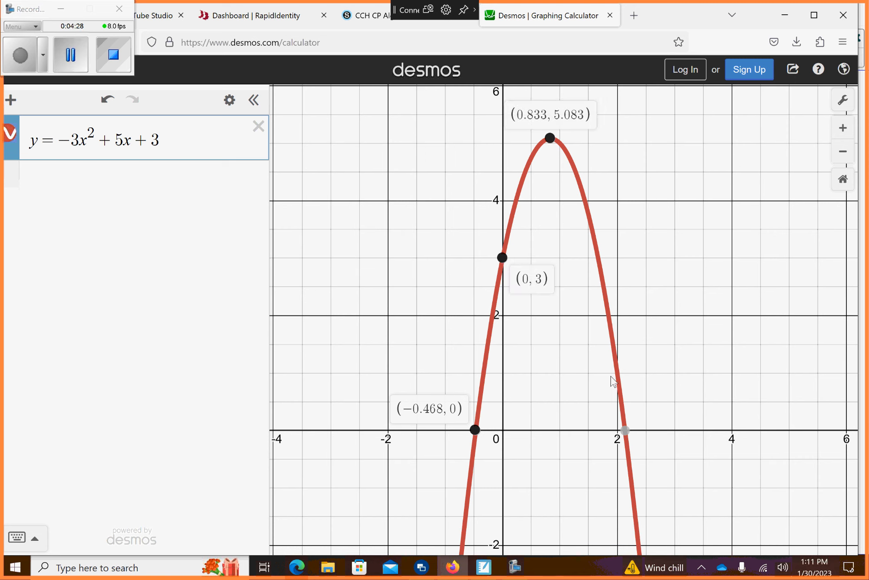
{"action": "left_click", "coordinate": [624, 430]}
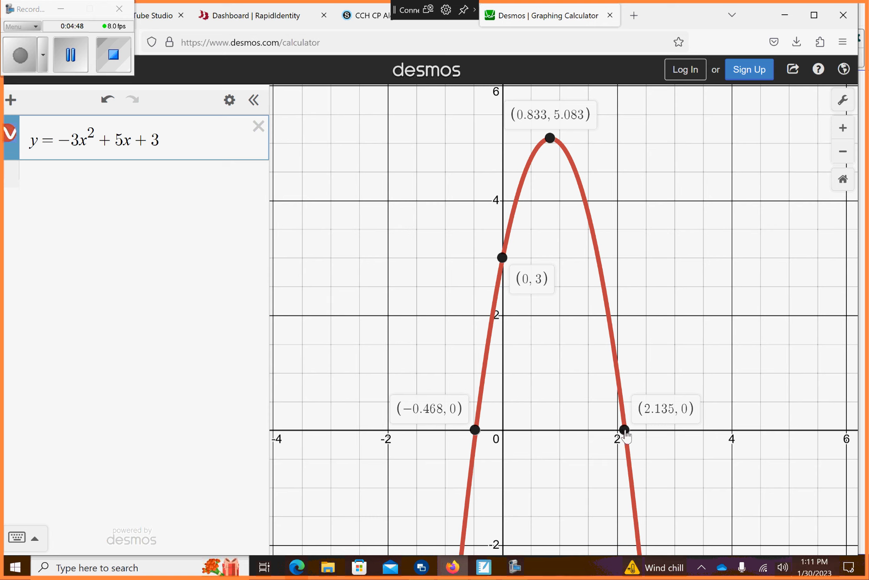
- Graph the line 2x - 5y = 3 as a second expression below the quadratic
{"action": "left_click", "coordinate": [146, 189]}
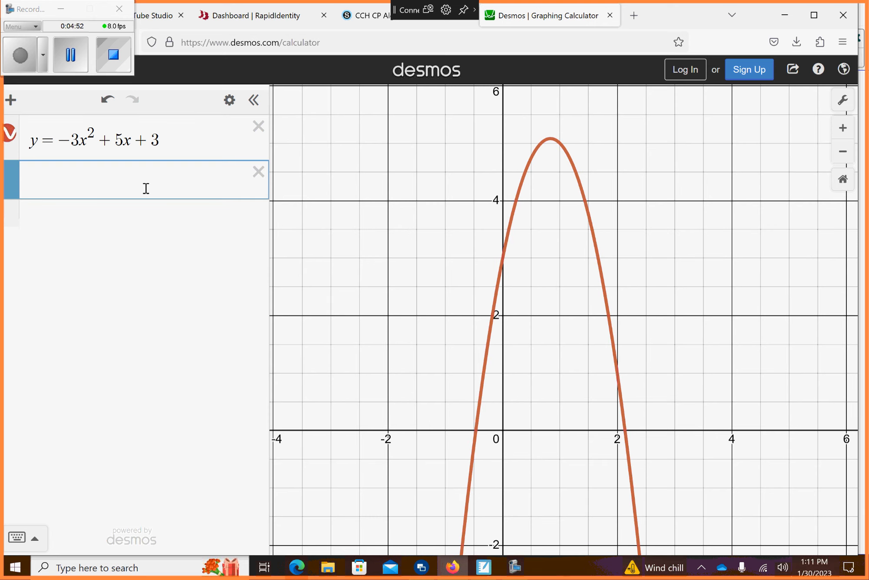
{"action": "type", "text": "2"}
{"action": "key", "text": "BackSpace"}
{"action": "type", "text": "2x"}
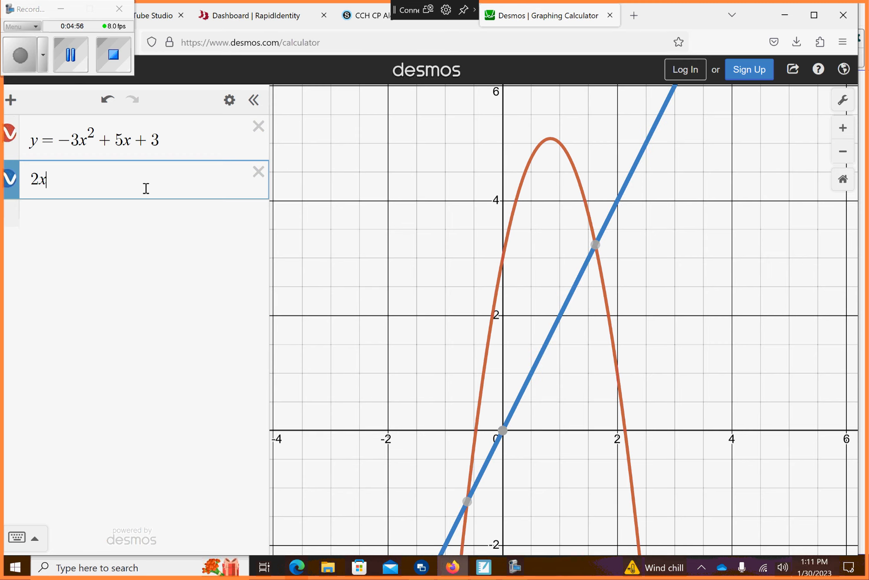
{"action": "type", "text": "-5y+"}
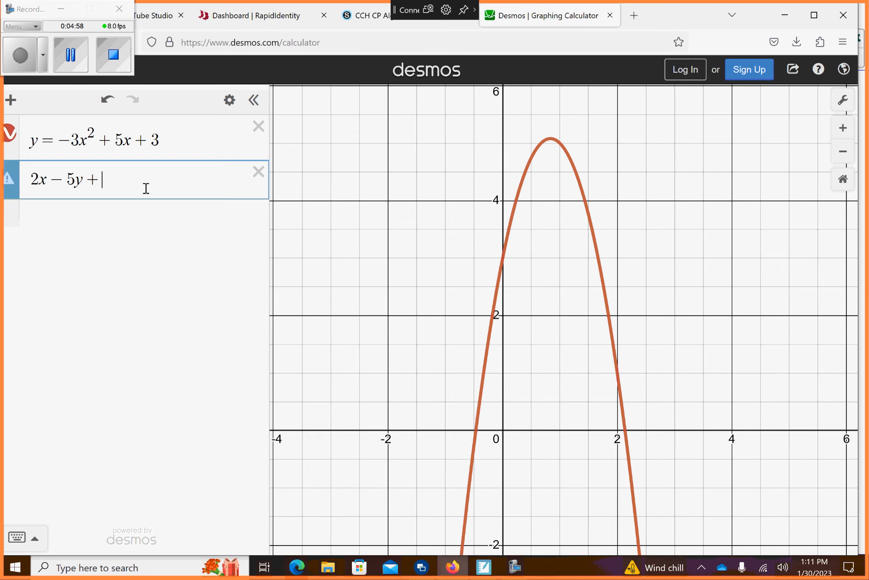
{"action": "key", "text": "BackSpace"}
{"action": "type", "text": "= 3"}
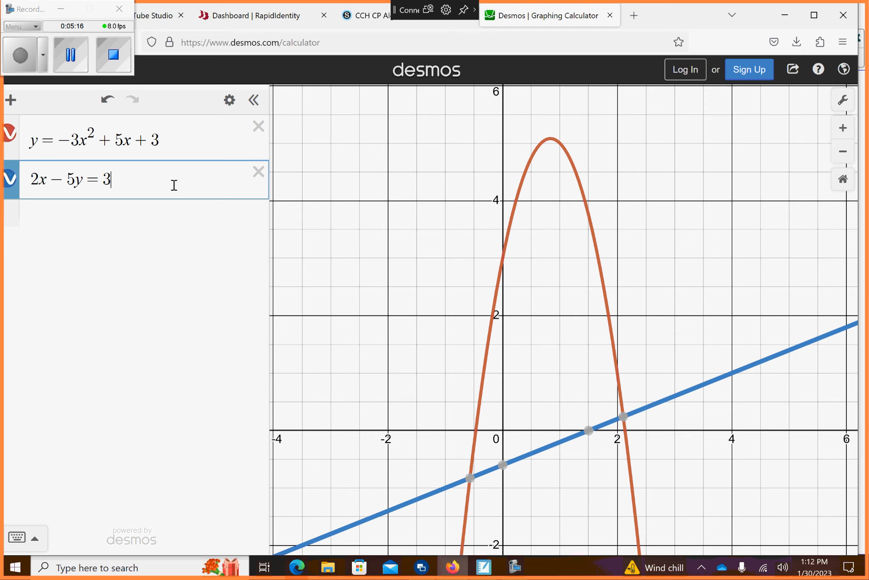
- Switch to SMART Notebook and handwrite the inequality x² + 3x − 40 ≤ 0 in black across the upper part of the next blank page
{"action": "left_click", "coordinate": [785, 13]}
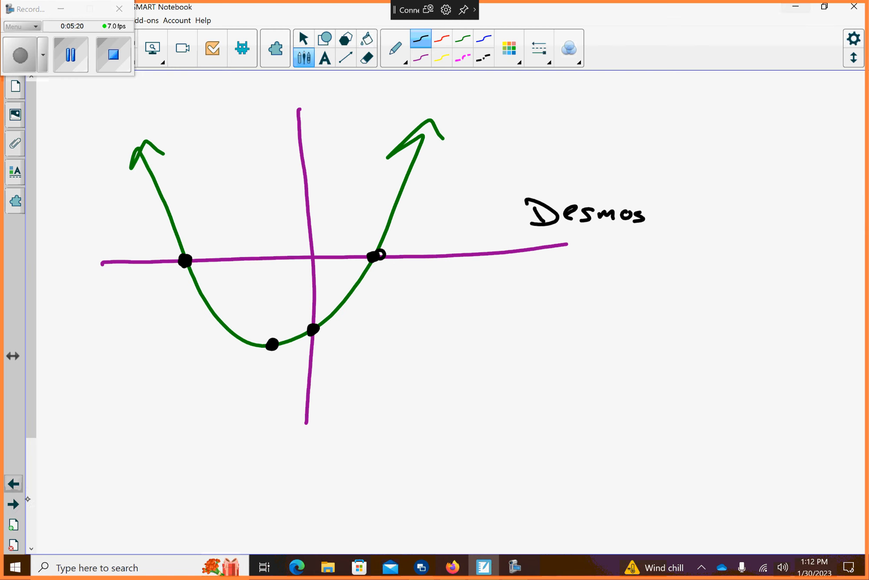
{"action": "left_click", "coordinate": [14, 504]}
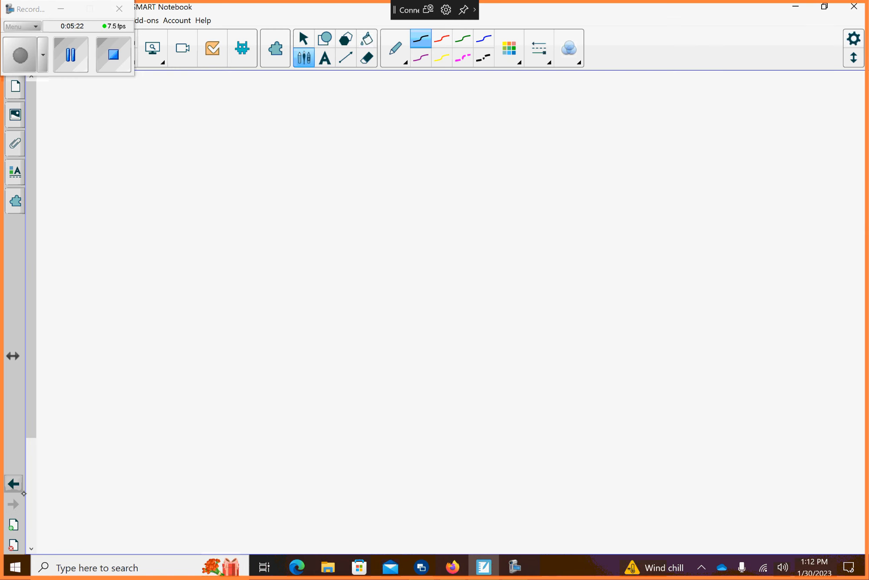
{"action": "left_click_drag", "start_coordinate": [229, 180], "coordinate": [276, 217]}
{"action": "left_click_drag", "start_coordinate": [273, 153], "coordinate": [244, 232]}
{"action": "mouse_move", "coordinate": [271, 137]}
{"action": "left_mouse_down"}
{"action": "mouse_move", "coordinate": [284, 127]}
{"action": "mouse_move", "coordinate": [309, 150]}
{"action": "left_mouse_up"}
{"action": "mouse_move", "coordinate": [329, 152]}
{"action": "left_mouse_down"}
{"action": "mouse_move", "coordinate": [344, 204]}
{"action": "mouse_move", "coordinate": [353, 171]}
{"action": "left_mouse_up"}
{"action": "mouse_move", "coordinate": [379, 151]}
{"action": "left_mouse_down"}
{"action": "mouse_move", "coordinate": [375, 201]}
{"action": "mouse_move", "coordinate": [382, 153]}
{"action": "mouse_move", "coordinate": [400, 181]}
{"action": "mouse_move", "coordinate": [363, 200]}
{"action": "left_mouse_up"}
{"action": "left_click", "coordinate": [369, 147]}
{"action": "mouse_move", "coordinate": [411, 158]}
{"action": "left_mouse_down"}
{"action": "mouse_move", "coordinate": [415, 152]}
{"action": "mouse_move", "coordinate": [448, 185]}
{"action": "left_mouse_up"}
{"action": "left_click_drag", "start_coordinate": [447, 148], "coordinate": [413, 205]}
{"action": "mouse_move", "coordinate": [473, 158]}
{"action": "left_mouse_down"}
{"action": "mouse_move", "coordinate": [564, 147]}
{"action": "mouse_move", "coordinate": [556, 177]}
{"action": "left_mouse_up"}
{"action": "left_click", "coordinate": [568, 134]}
{"action": "left_click_drag", "start_coordinate": [574, 139], "coordinate": [573, 141]}
{"action": "left_click_drag", "start_coordinate": [667, 127], "coordinate": [675, 168]}
{"action": "mouse_move", "coordinate": [714, 132]}
{"action": "left_mouse_down"}
{"action": "mouse_move", "coordinate": [696, 166]}
{"action": "mouse_move", "coordinate": [717, 135]}
{"action": "left_mouse_up"}
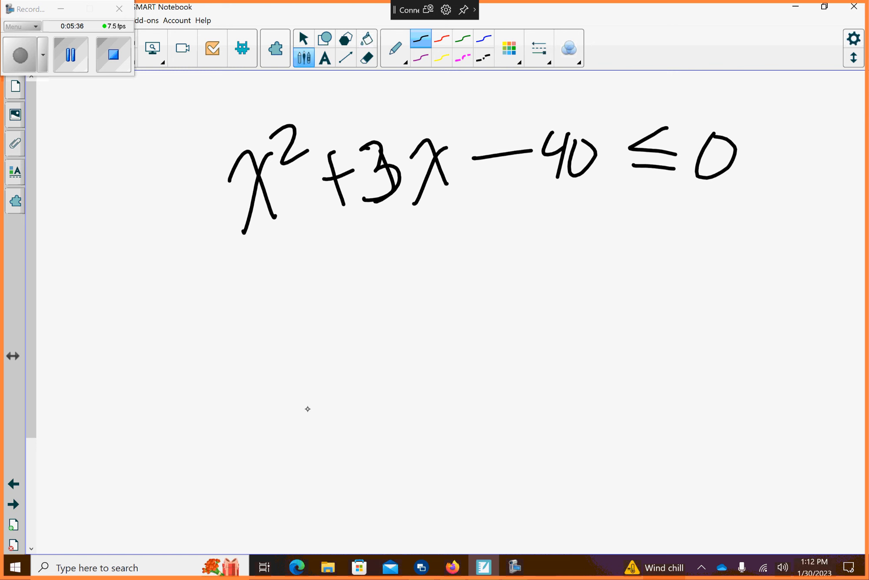
- Write the rational inequality x²/(x³ + 5) > 0 in black below the quadratic inequality
{"action": "mouse_move", "coordinate": [302, 409]}
{"action": "left_mouse_down"}
{"action": "mouse_move", "coordinate": [310, 400]}
{"action": "mouse_move", "coordinate": [343, 434]}
{"action": "left_mouse_up"}
{"action": "left_click_drag", "start_coordinate": [335, 396], "coordinate": [315, 447]}
{"action": "mouse_move", "coordinate": [335, 375]}
{"action": "left_mouse_down"}
{"action": "mouse_move", "coordinate": [343, 393]}
{"action": "mouse_move", "coordinate": [366, 386]}
{"action": "left_mouse_up"}
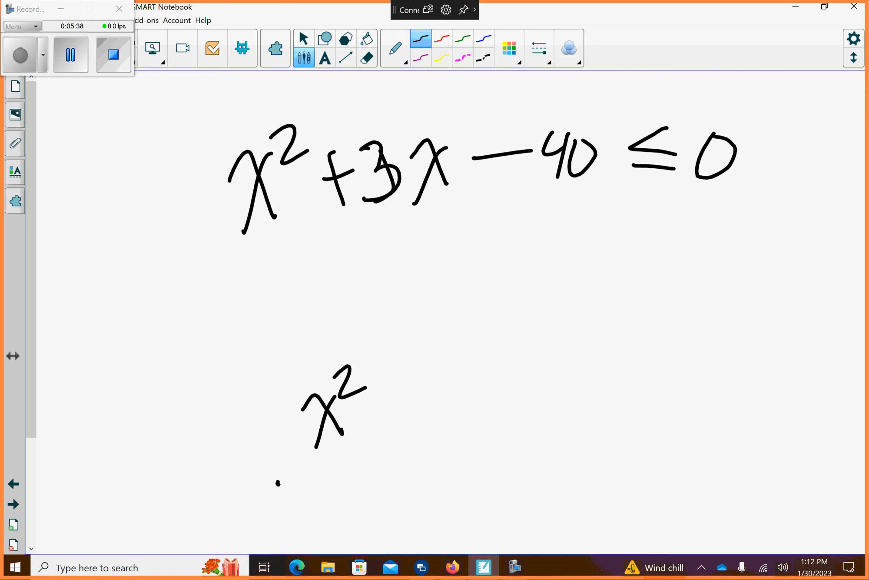
{"action": "left_click_drag", "start_coordinate": [279, 482], "coordinate": [421, 443]}
{"action": "mouse_move", "coordinate": [307, 511]}
{"action": "left_mouse_down"}
{"action": "mouse_move", "coordinate": [313, 504]}
{"action": "mouse_move", "coordinate": [346, 526]}
{"action": "mouse_move", "coordinate": [325, 534]}
{"action": "left_mouse_up"}
{"action": "mouse_move", "coordinate": [348, 474]}
{"action": "left_mouse_down"}
{"action": "mouse_move", "coordinate": [359, 480]}
{"action": "mouse_move", "coordinate": [350, 496]}
{"action": "left_mouse_up"}
{"action": "left_click_drag", "start_coordinate": [378, 482], "coordinate": [389, 517]}
{"action": "left_click_drag", "start_coordinate": [377, 509], "coordinate": [402, 493]}
{"action": "mouse_move", "coordinate": [425, 462]}
{"action": "left_mouse_down"}
{"action": "mouse_move", "coordinate": [409, 478]}
{"action": "mouse_move", "coordinate": [410, 504]}
{"action": "left_mouse_up"}
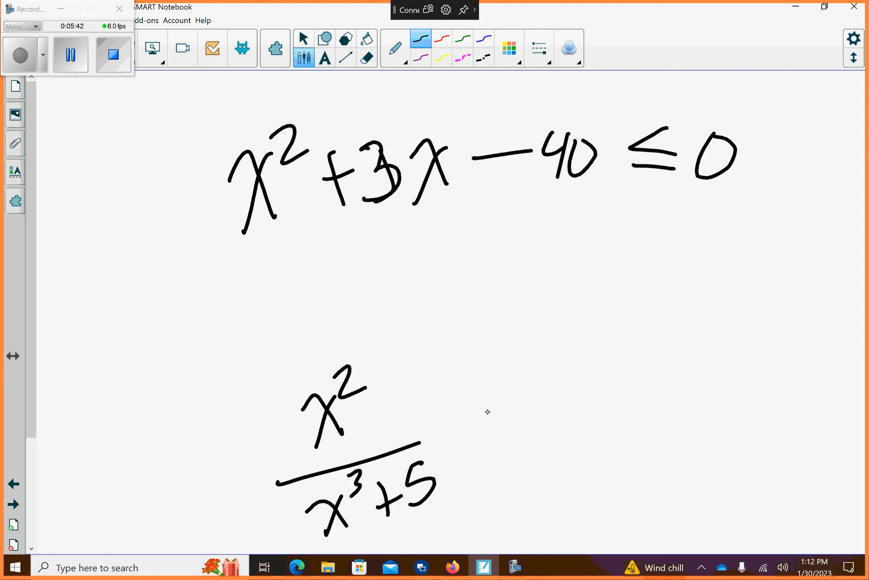
{"action": "mouse_move", "coordinate": [495, 398]}
{"action": "left_mouse_down"}
{"action": "mouse_move", "coordinate": [472, 407]}
{"action": "mouse_move", "coordinate": [482, 454]}
{"action": "left_mouse_up"}
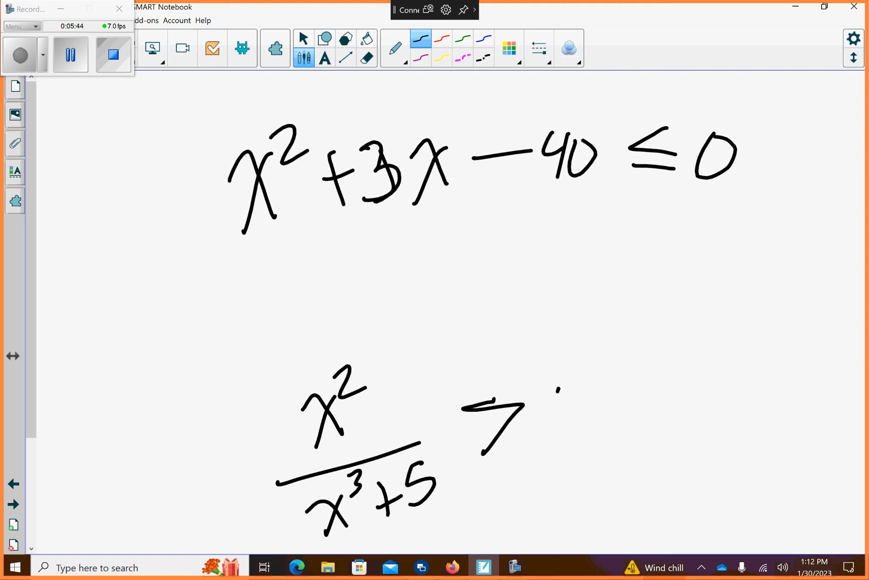
{"action": "left_click_drag", "start_coordinate": [558, 389], "coordinate": [554, 396]}
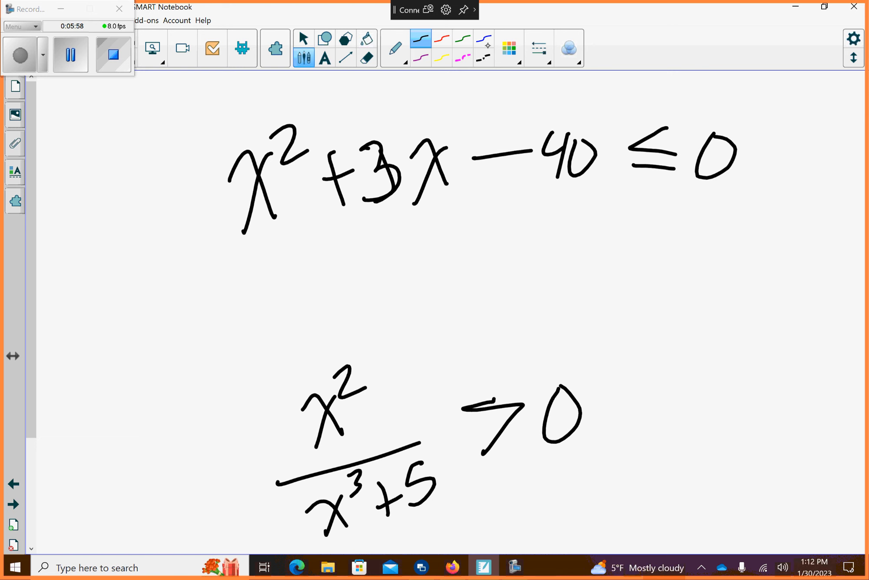
- Circle the quadratic inequality in green and write y ≥ x² + 3x − 40 in green beneath its right end
{"action": "left_click", "coordinate": [463, 39]}
{"action": "mouse_move", "coordinate": [633, 110]}
{"action": "left_mouse_down"}
{"action": "mouse_move", "coordinate": [330, 106]}
{"action": "mouse_move", "coordinate": [265, 249]}
{"action": "mouse_move", "coordinate": [671, 221]}
{"action": "mouse_move", "coordinate": [691, 125]}
{"action": "left_mouse_up"}
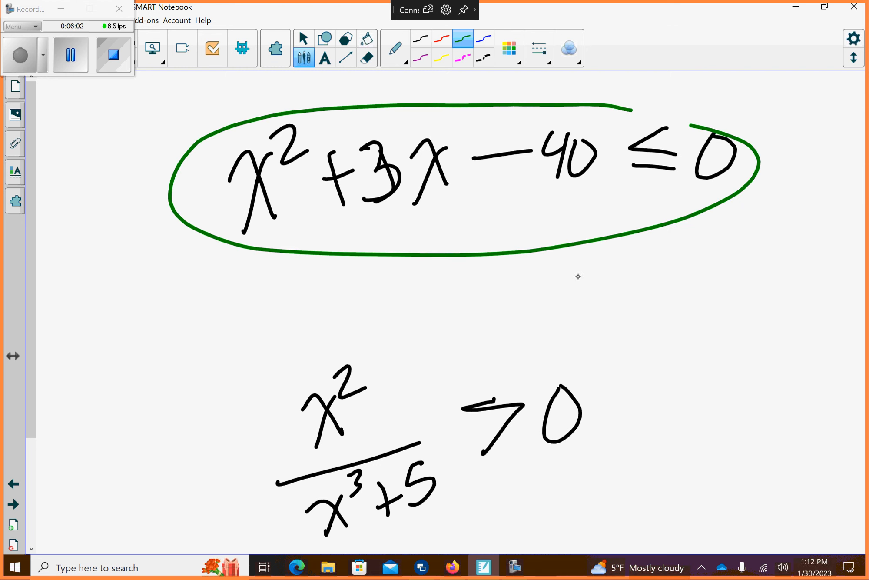
{"action": "mouse_move", "coordinate": [568, 269]}
{"action": "left_mouse_down"}
{"action": "mouse_move", "coordinate": [583, 297]}
{"action": "mouse_move", "coordinate": [620, 271]}
{"action": "mouse_move", "coordinate": [609, 281]}
{"action": "mouse_move", "coordinate": [672, 287]}
{"action": "left_mouse_up"}
{"action": "left_click", "coordinate": [611, 288]}
{"action": "mouse_move", "coordinate": [669, 267]}
{"action": "left_mouse_down"}
{"action": "mouse_move", "coordinate": [657, 288]}
{"action": "mouse_move", "coordinate": [692, 263]}
{"action": "left_mouse_up"}
{"action": "mouse_move", "coordinate": [703, 259]}
{"action": "left_mouse_down"}
{"action": "mouse_move", "coordinate": [701, 279]}
{"action": "mouse_move", "coordinate": [715, 267]}
{"action": "left_mouse_up"}
{"action": "mouse_move", "coordinate": [723, 260]}
{"action": "left_mouse_down"}
{"action": "mouse_move", "coordinate": [725, 274]}
{"action": "mouse_move", "coordinate": [758, 275]}
{"action": "mouse_move", "coordinate": [743, 275]}
{"action": "left_mouse_up"}
{"action": "left_click", "coordinate": [793, 255]}
{"action": "mouse_move", "coordinate": [768, 263]}
{"action": "left_mouse_down"}
{"action": "mouse_move", "coordinate": [786, 260]}
{"action": "mouse_move", "coordinate": [799, 274]}
{"action": "left_mouse_up"}
{"action": "left_click_drag", "start_coordinate": [818, 262], "coordinate": [817, 261]}
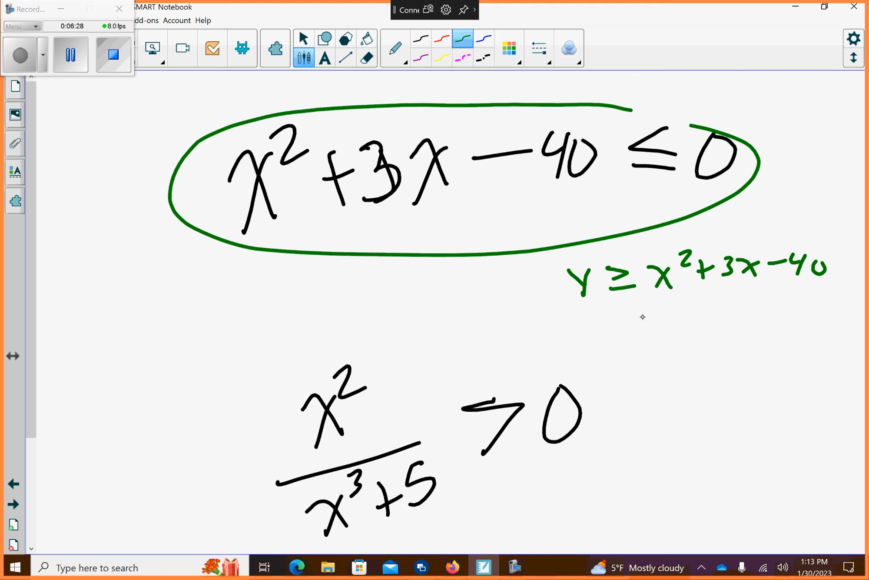
- Write y ≤ 0 in green directly below y ≥ x² + 3x − 40
{"action": "mouse_move", "coordinate": [604, 325]}
{"action": "left_mouse_down"}
{"action": "mouse_move", "coordinate": [626, 336]}
{"action": "mouse_move", "coordinate": [621, 354]}
{"action": "left_mouse_up"}
{"action": "mouse_move", "coordinate": [657, 319]}
{"action": "left_mouse_down"}
{"action": "mouse_move", "coordinate": [652, 329]}
{"action": "mouse_move", "coordinate": [671, 333]}
{"action": "left_mouse_up"}
{"action": "mouse_move", "coordinate": [654, 341]}
{"action": "left_mouse_down"}
{"action": "mouse_move", "coordinate": [684, 343]}
{"action": "mouse_move", "coordinate": [702, 324]}
{"action": "left_mouse_up"}
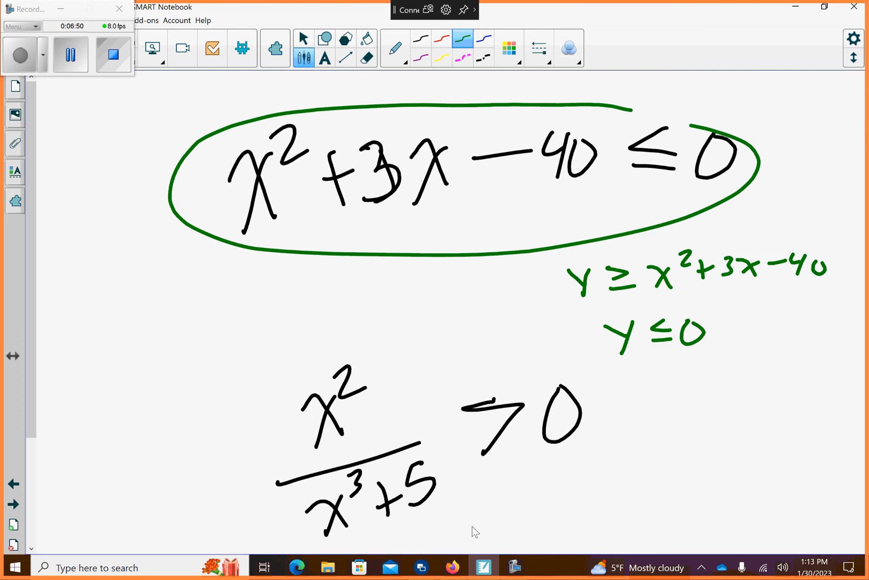
- Switch back to Desmos in Firefox and delete both the linear and the quadratic expressions
{"action": "left_click", "coordinate": [453, 567]}
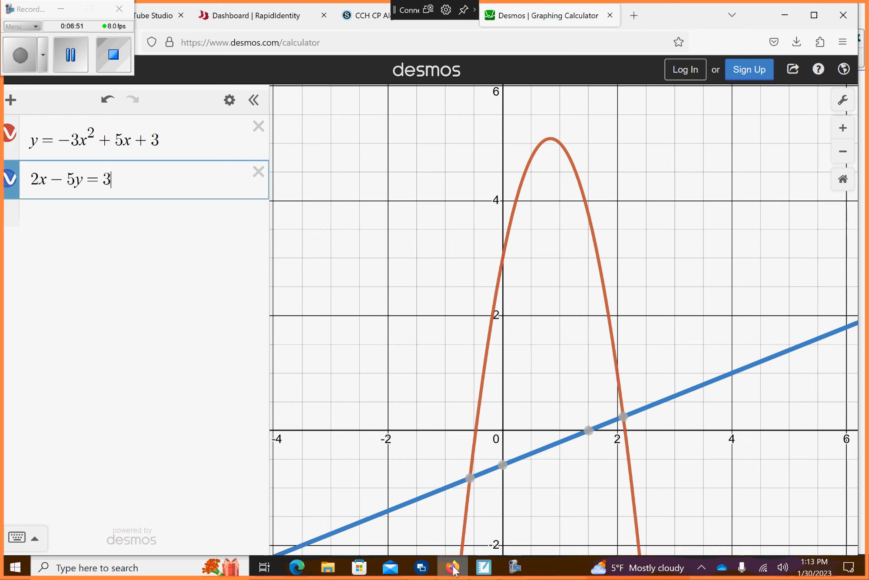
{"action": "left_click", "coordinate": [258, 170]}
{"action": "left_click", "coordinate": [258, 127]}
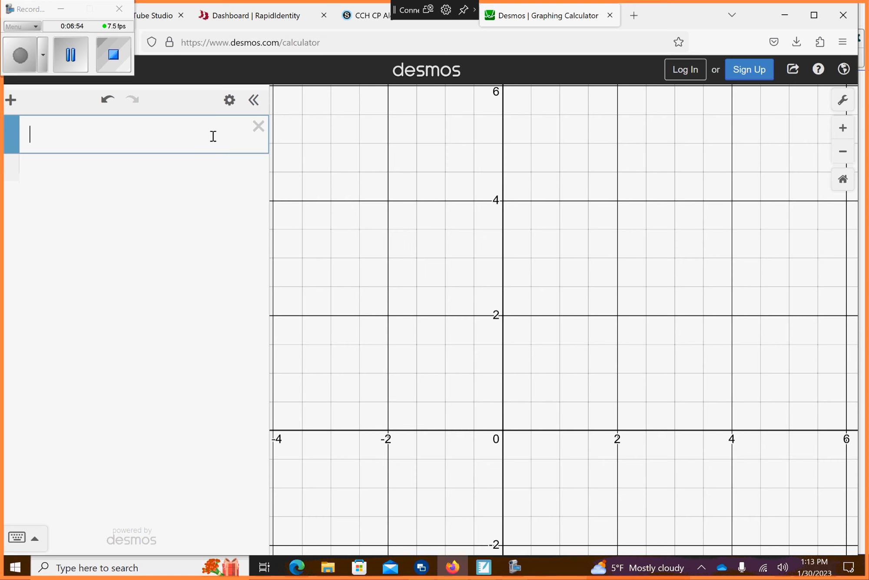
- Graph the inequality y ≥ x² + 3x − 40 in the empty expression
{"action": "type", "text": "y"}
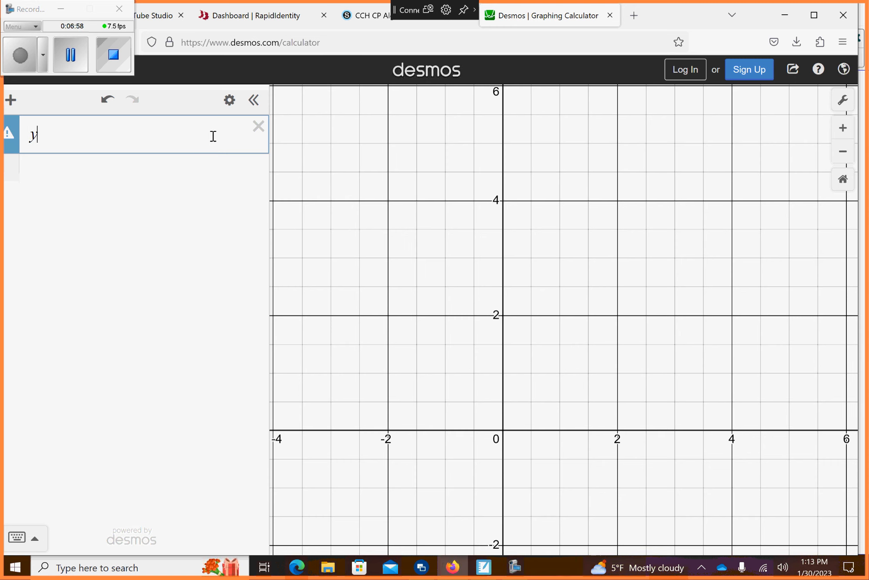
{"action": "left_click", "coordinate": [33, 533]}
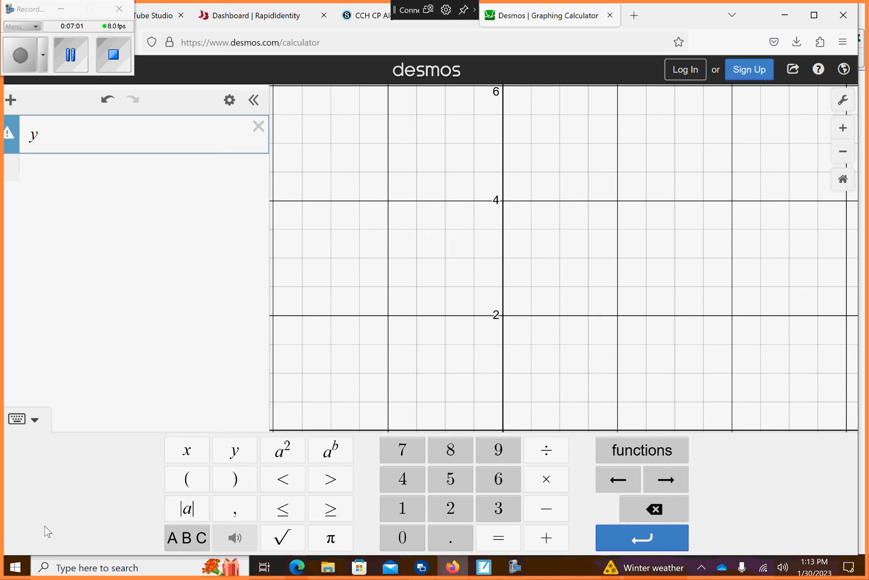
{"action": "left_click", "coordinate": [328, 515]}
{"action": "type", "text": "x"}
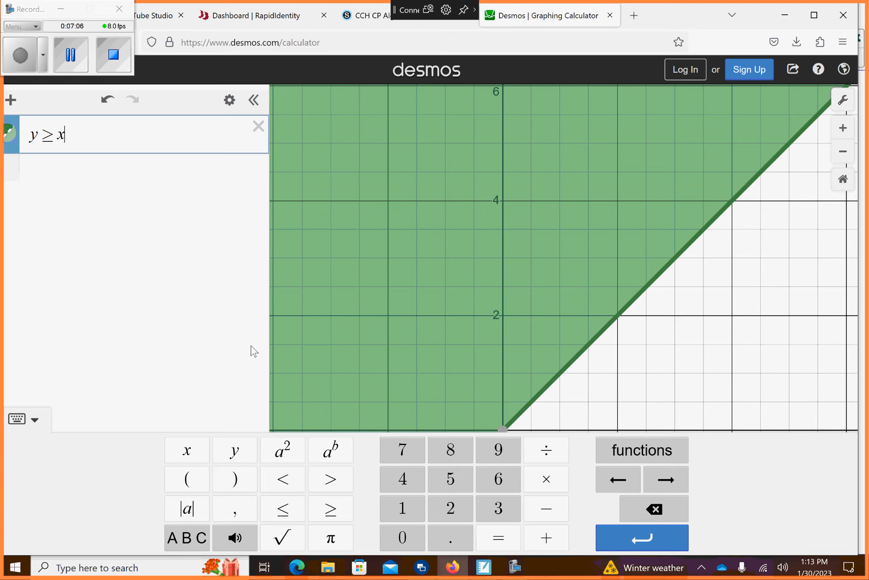
{"action": "type", "text": "^2"}
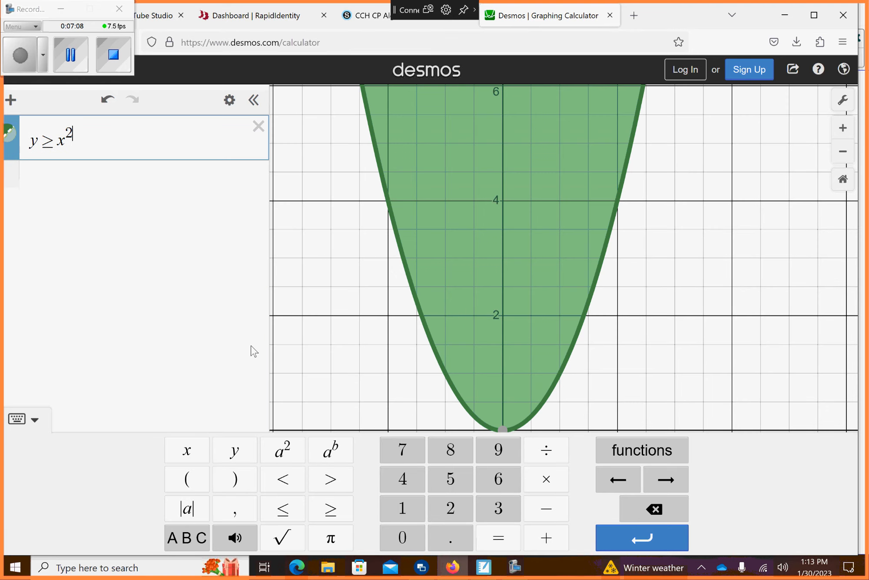
{"action": "type", "text": "+3"}
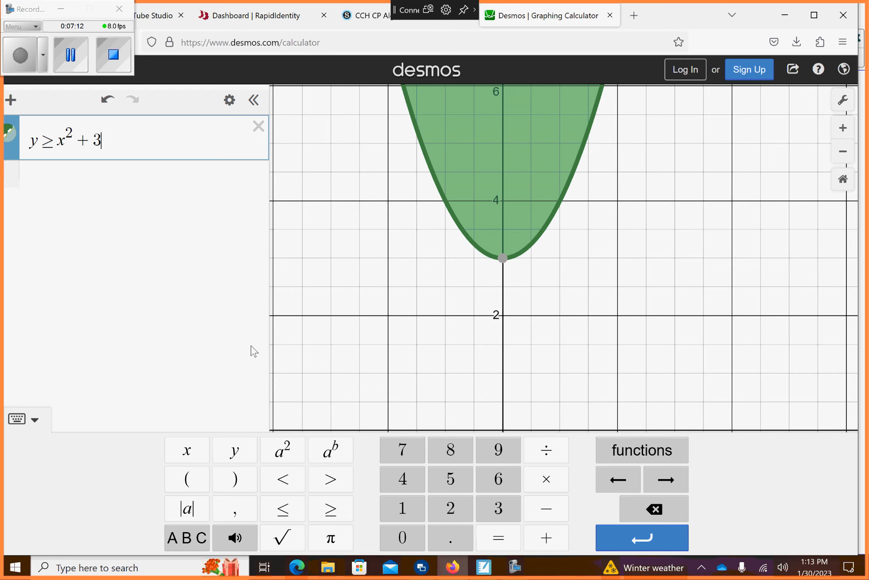
{"action": "type", "text": "x-40"}
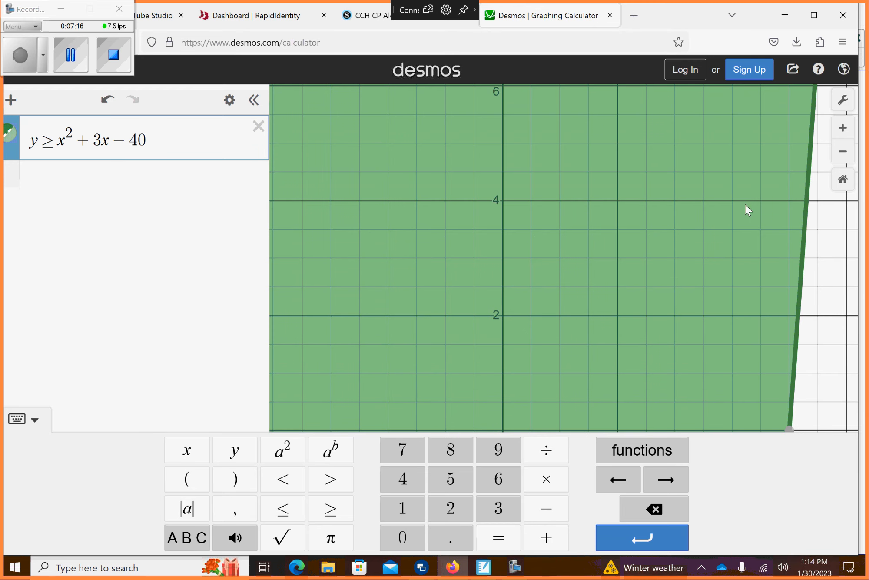
- Examine the shaded region of the inequality from its x-intercepts down to the parabola's vertex
{"action": "left_click", "coordinate": [799, 200]}
{"action": "left_click", "coordinate": [843, 178]}
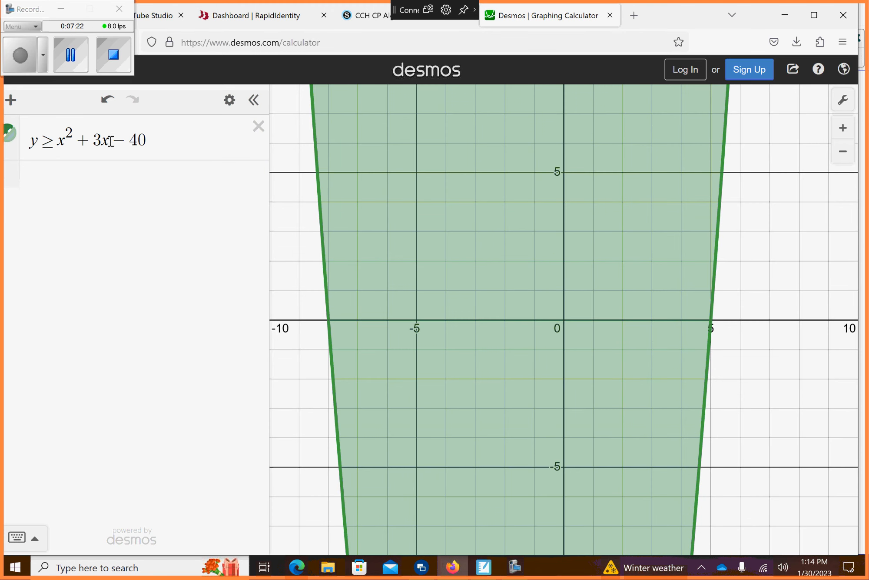
{"action": "left_click", "coordinate": [8, 134]}
{"action": "left_click", "coordinate": [9, 135]}
{"action": "left_click", "coordinate": [843, 100]}
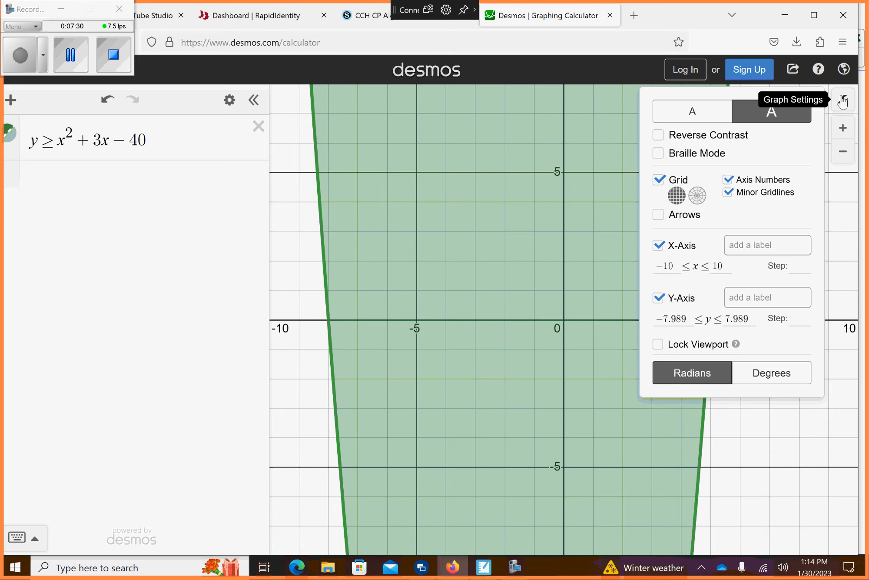
{"action": "left_click", "coordinate": [848, 187]}
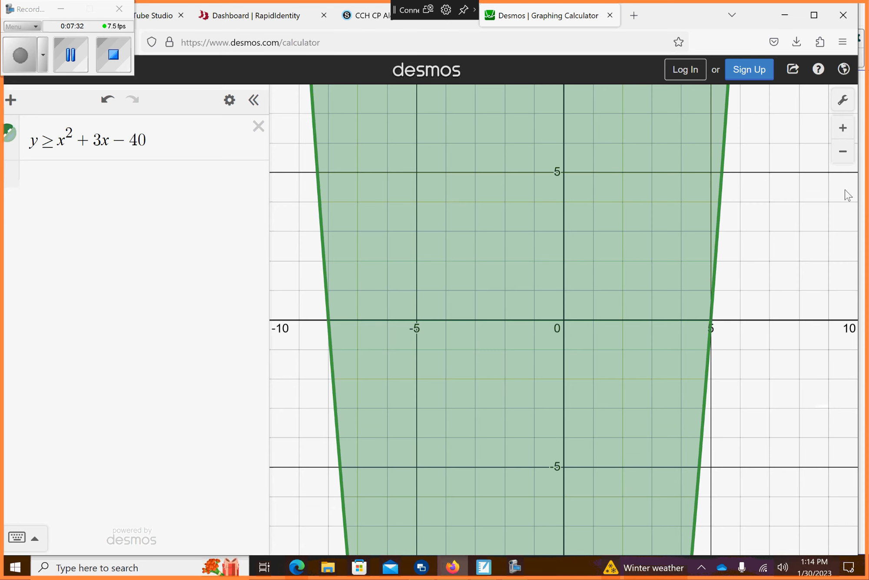
{"action": "left_click", "coordinate": [842, 154]}
{"action": "left_click", "coordinate": [842, 154]}
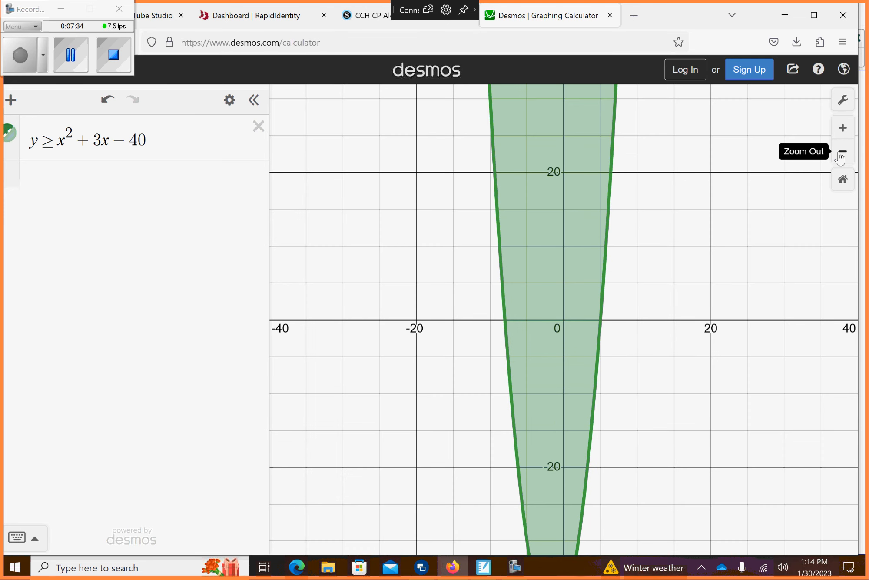
{"action": "left_click_drag", "start_coordinate": [643, 409], "coordinate": [661, 266]}
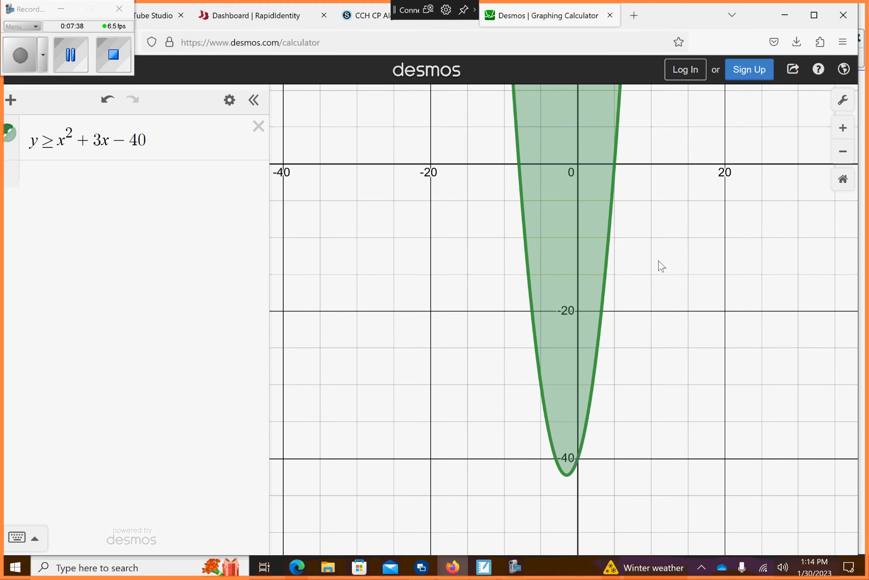
{"action": "scroll", "coordinate": [660, 266], "scroll_direction": "up", "scroll_amount": 5}
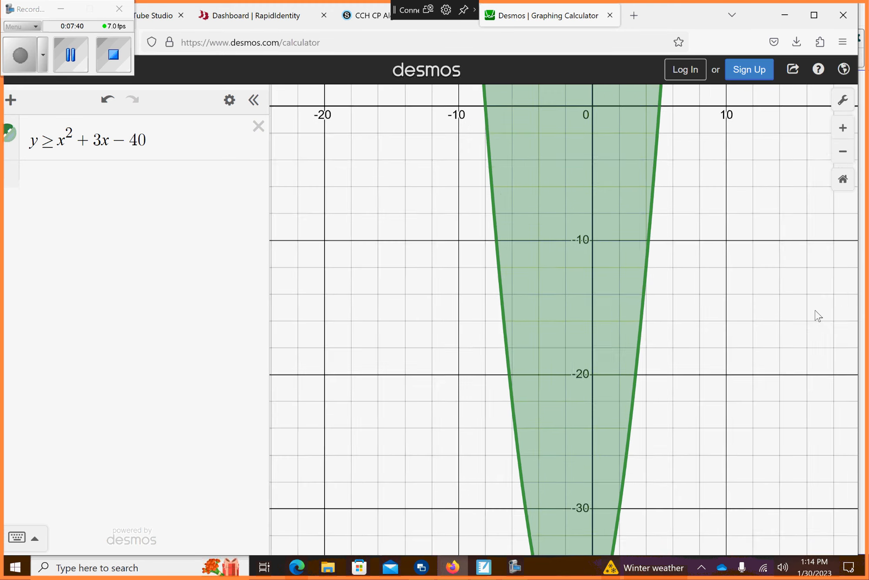
{"action": "scroll", "coordinate": [403, 295], "scroll_direction": "down", "scroll_amount": 3}
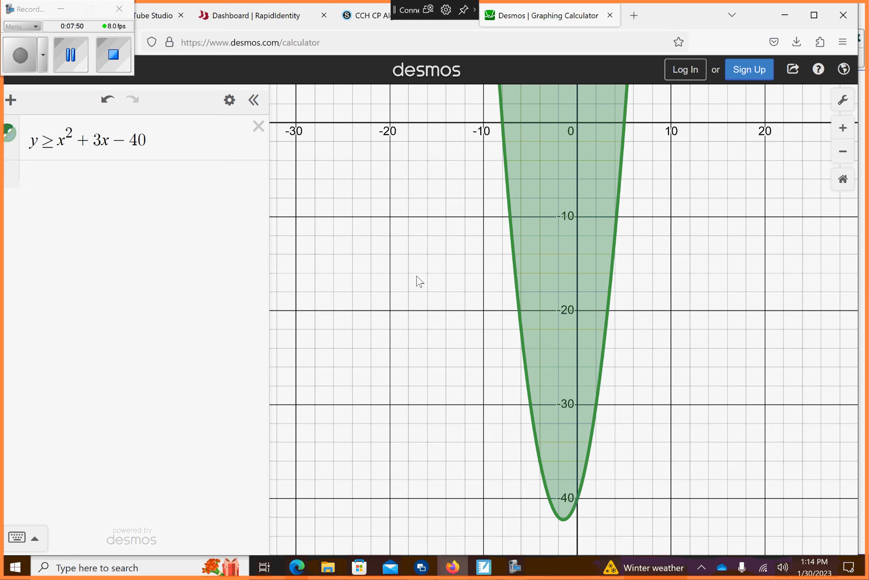
- Graph y ≤ 0 as a second expression below y ≥ x² + 3x − 40
{"action": "left_click", "coordinate": [91, 182]}
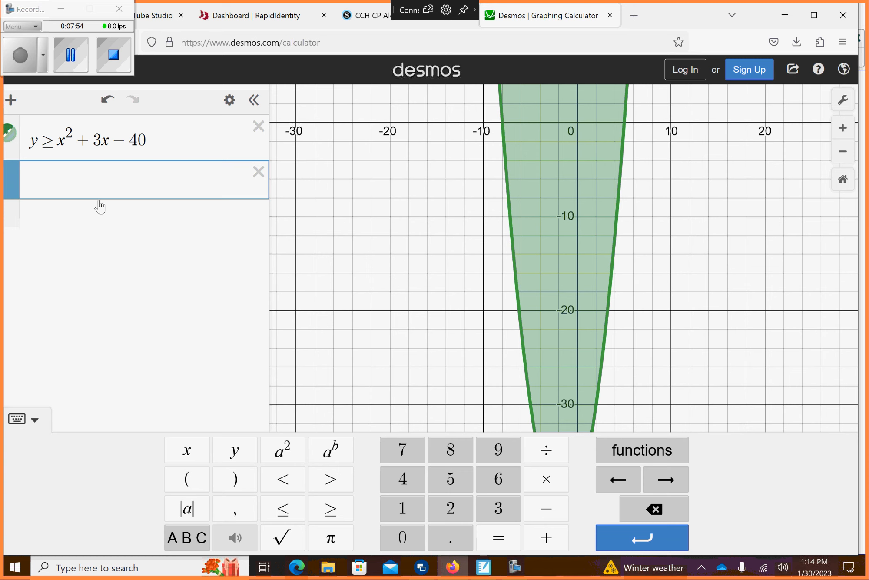
{"action": "type", "text": "y"}
{"action": "left_click", "coordinate": [291, 510]}
{"action": "type", "text": "0"}
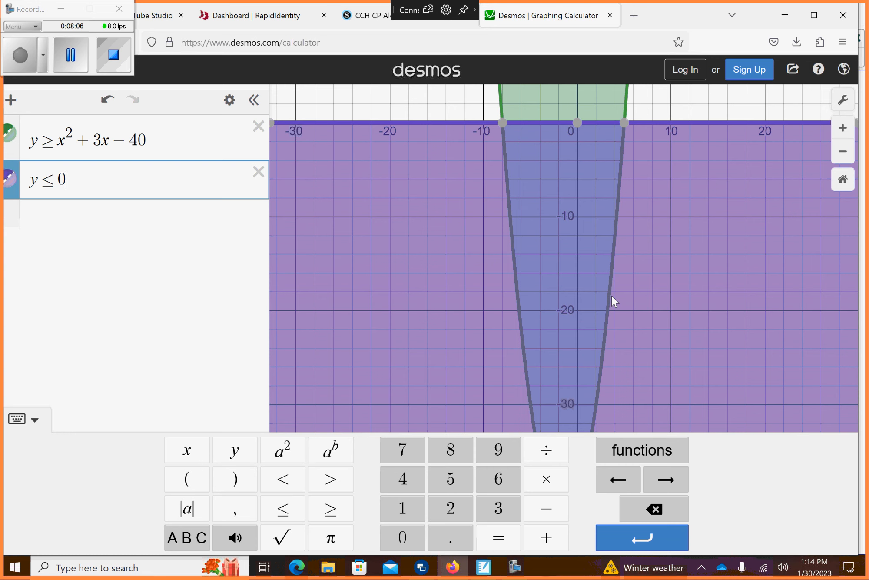
- Show the coordinates of the two points where the parabola meets the boundary line of y ≤ 0
{"action": "left_click", "coordinate": [190, 342]}
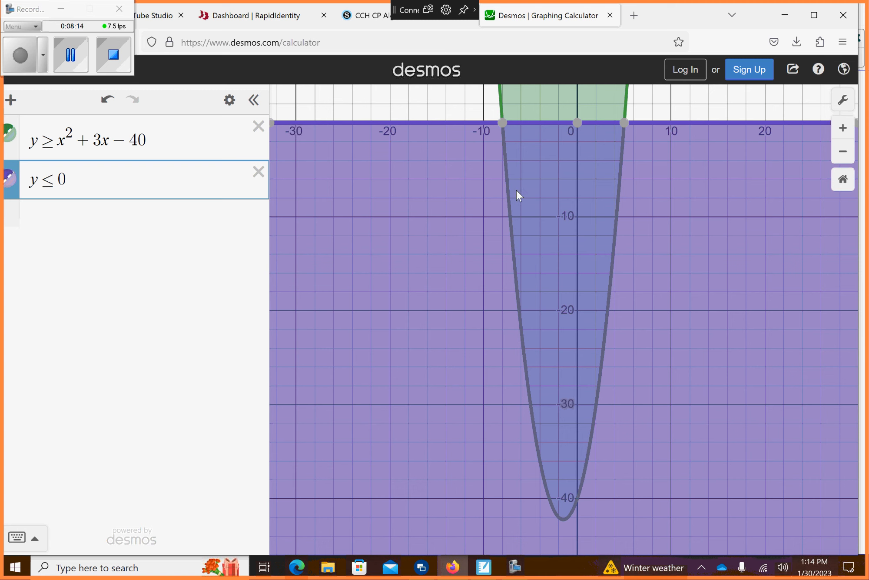
{"action": "left_click", "coordinate": [502, 123]}
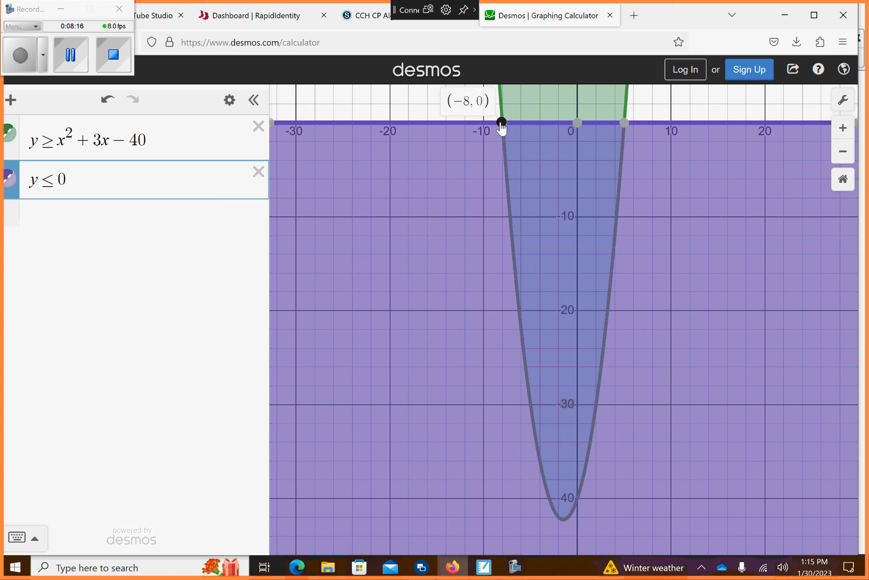
{"action": "left_click", "coordinate": [624, 122]}
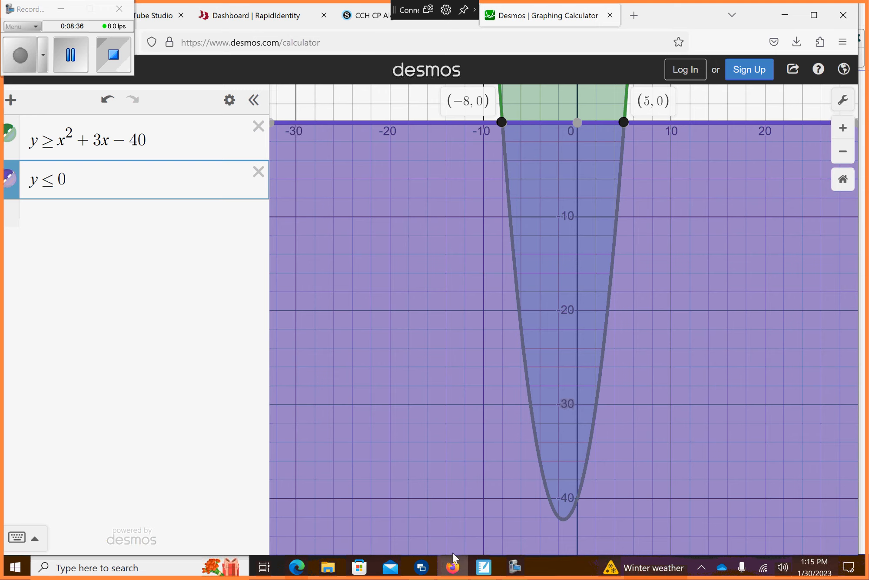
- Switch to SMART Notebook and write x² + 3x − 40 ≤ y in blue directly above the green y ≥ x² + 3x − 40
{"action": "left_click", "coordinate": [485, 568]}
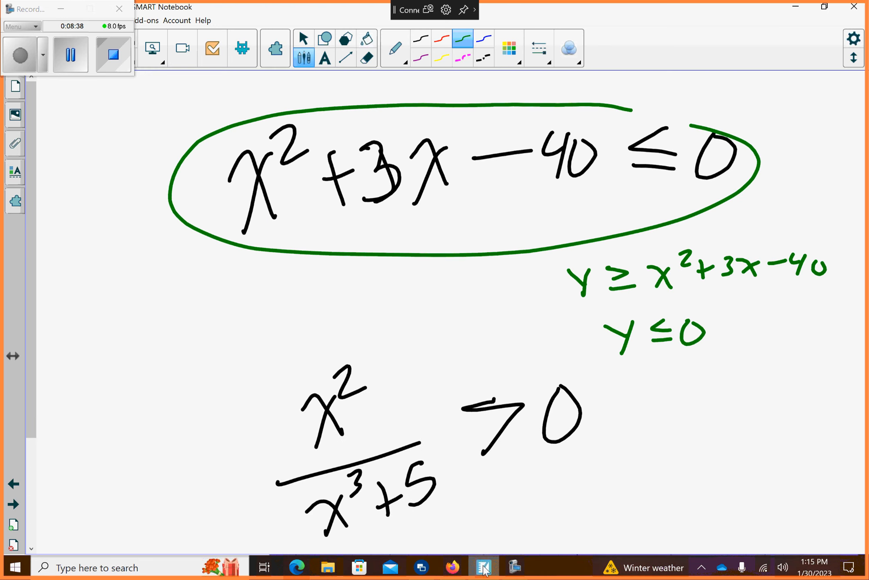
{"action": "left_click", "coordinate": [484, 39]}
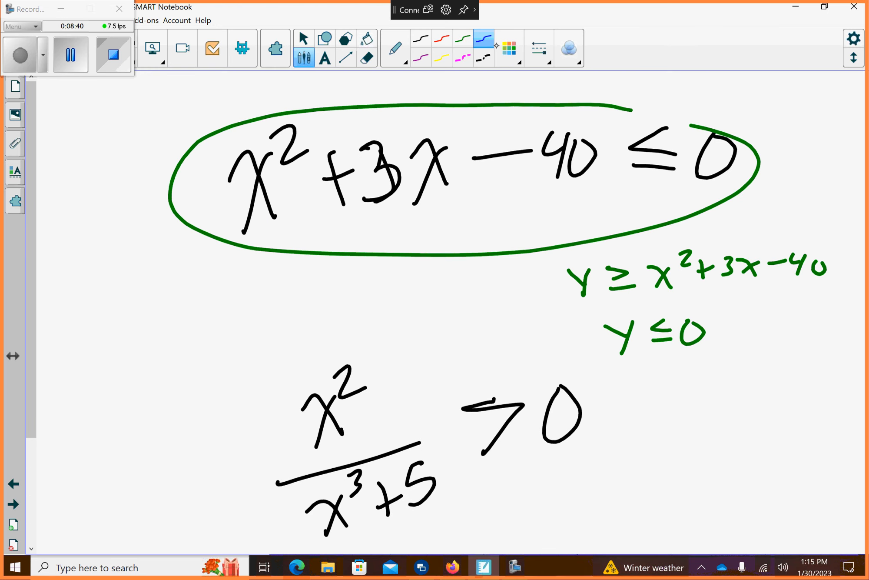
{"action": "mouse_move", "coordinate": [625, 245]}
{"action": "left_mouse_down"}
{"action": "mouse_move", "coordinate": [647, 237]}
{"action": "mouse_move", "coordinate": [634, 256]}
{"action": "left_mouse_up"}
{"action": "left_click_drag", "start_coordinate": [651, 233], "coordinate": [695, 236]}
{"action": "left_click_drag", "start_coordinate": [708, 220], "coordinate": [724, 237]}
{"action": "mouse_move", "coordinate": [724, 220]}
{"action": "left_mouse_down"}
{"action": "mouse_move", "coordinate": [710, 237]}
{"action": "mouse_move", "coordinate": [765, 218]}
{"action": "mouse_move", "coordinate": [759, 226]}
{"action": "left_mouse_up"}
{"action": "mouse_move", "coordinate": [771, 210]}
{"action": "left_mouse_down"}
{"action": "mouse_move", "coordinate": [818, 215]}
{"action": "mouse_move", "coordinate": [817, 240]}
{"action": "left_mouse_up"}
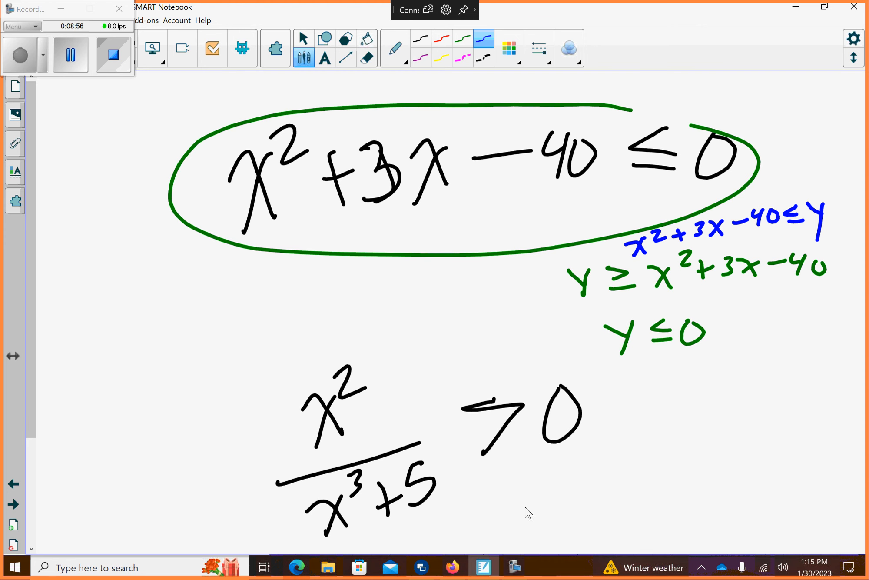
- Switch back to Desmos in Firefox and recheck the coordinate labels at both x-intercepts of the overlapping region
{"action": "left_click", "coordinate": [453, 567]}
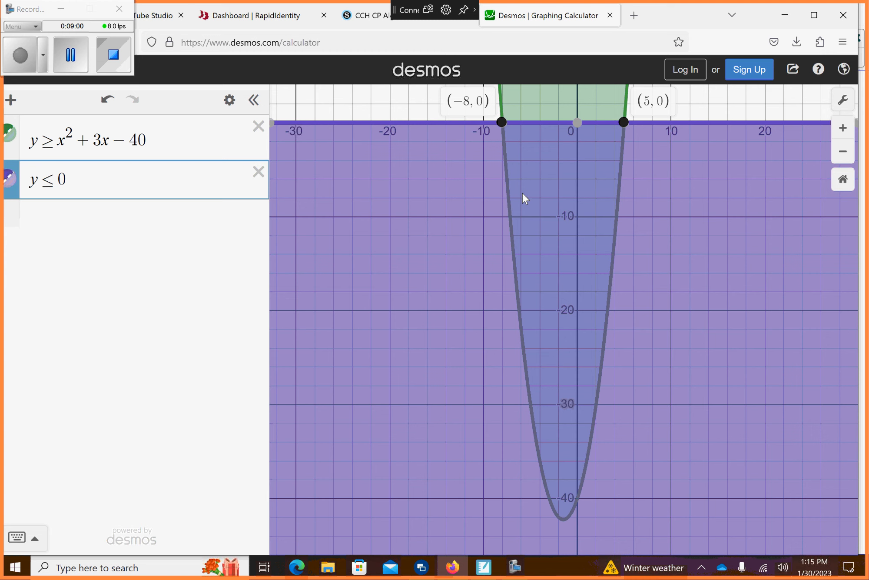
{"action": "left_click", "coordinate": [503, 123]}
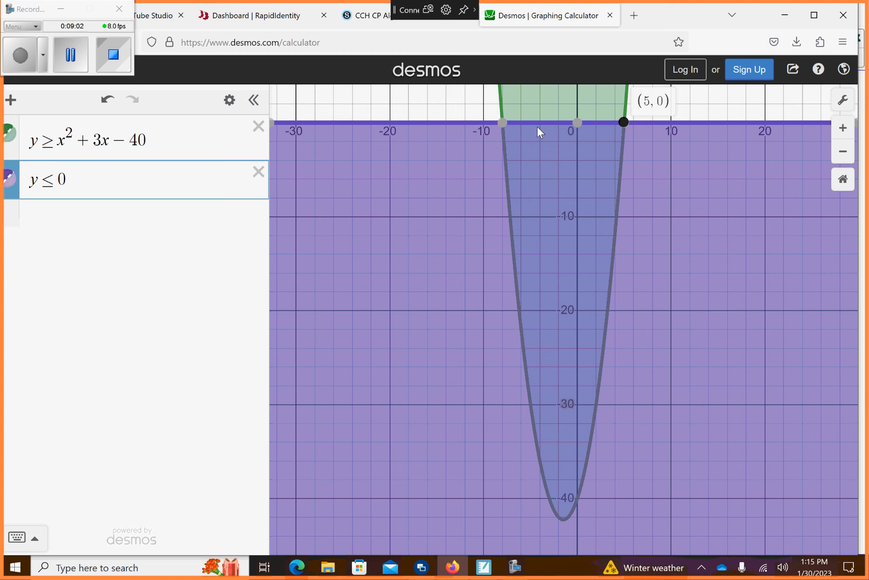
{"action": "left_click", "coordinate": [623, 123]}
{"action": "left_click", "coordinate": [623, 123]}
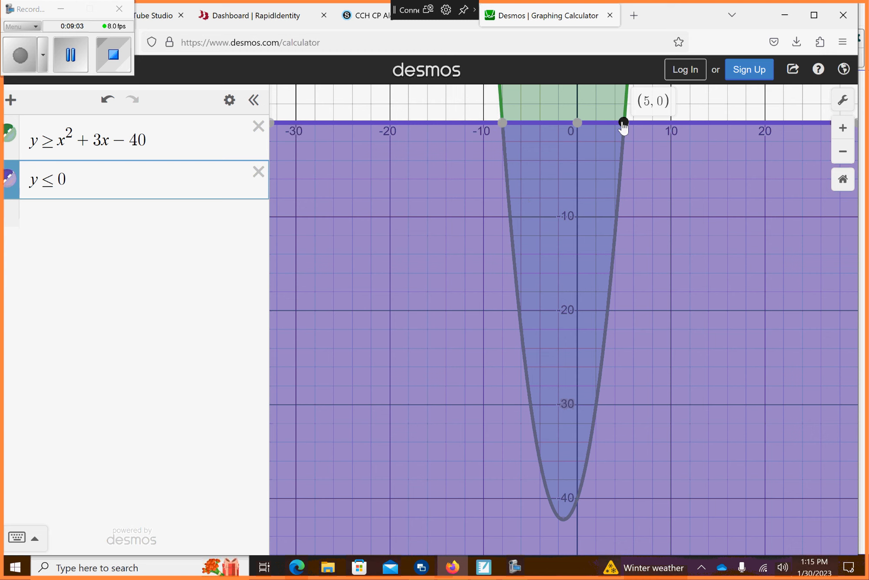
{"action": "left_click", "coordinate": [503, 125]}
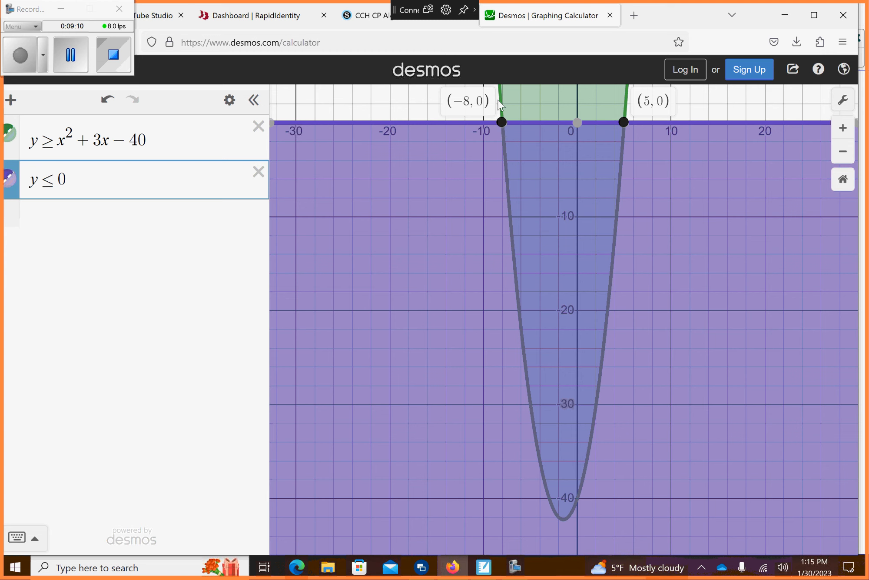
- Rewrite the first inequality as x² + 3x − 40 ≤ 0 and delete the y ≤ 0 expression
{"action": "left_click", "coordinate": [53, 146]}
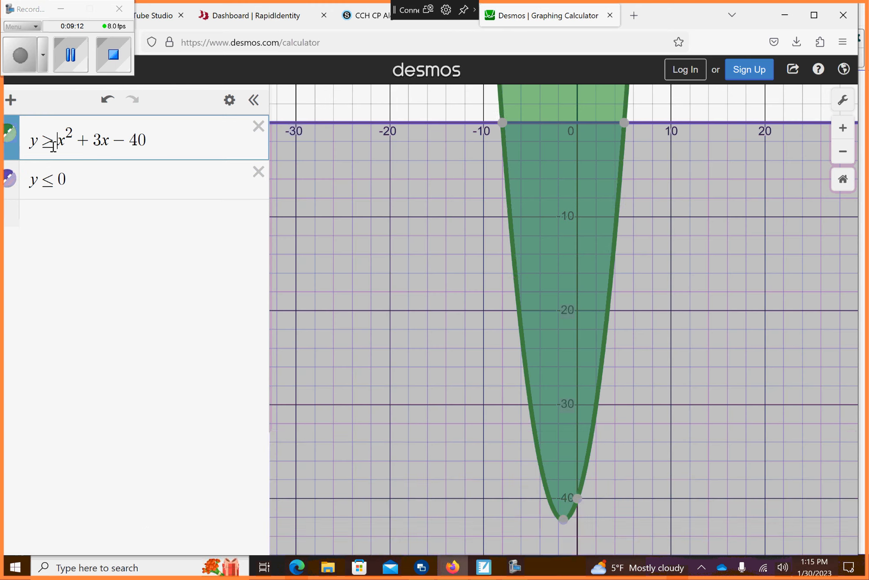
{"action": "key", "text": "BackSpace"}
{"action": "key", "text": "BackSpace"}
{"action": "key", "text": "BackSpace"}
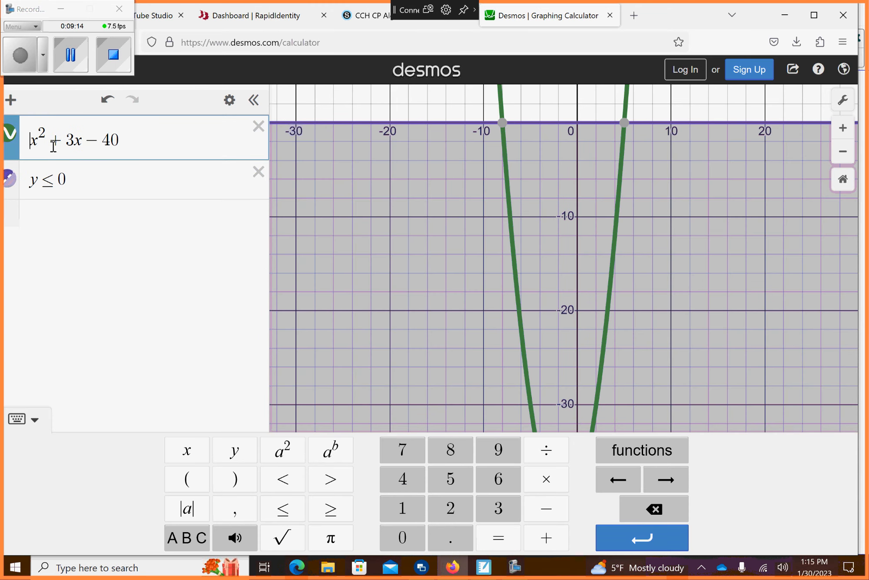
{"action": "left_click", "coordinate": [131, 144]}
{"action": "left_click", "coordinate": [286, 506]}
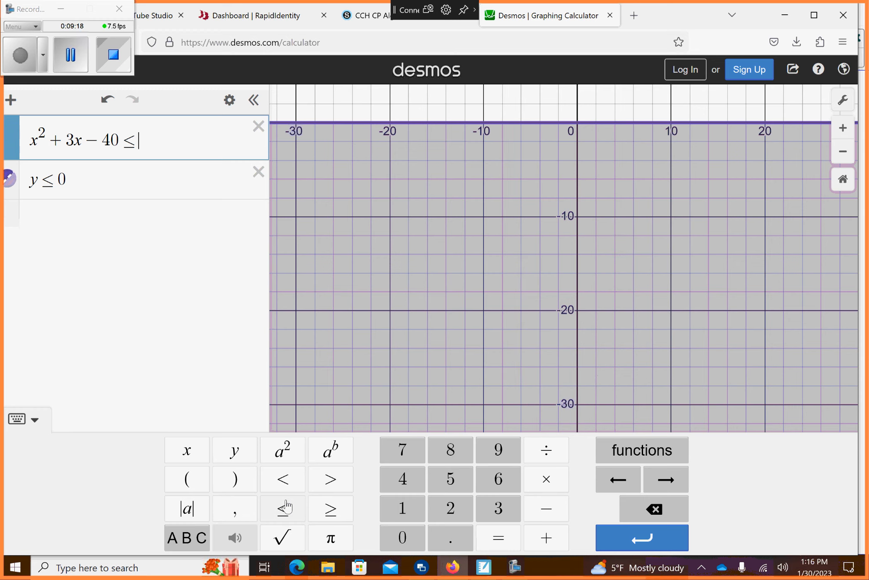
{"action": "type", "text": "0"}
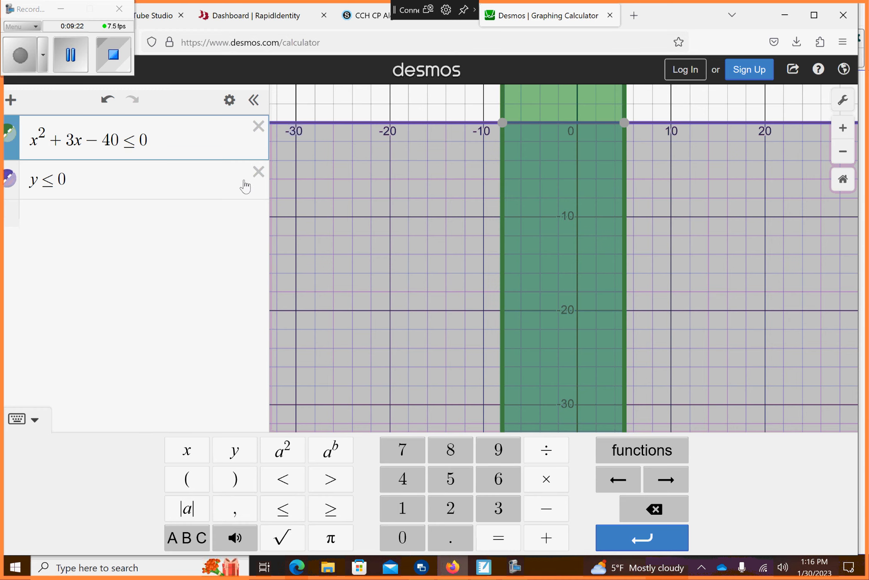
{"action": "left_click", "coordinate": [258, 172]}
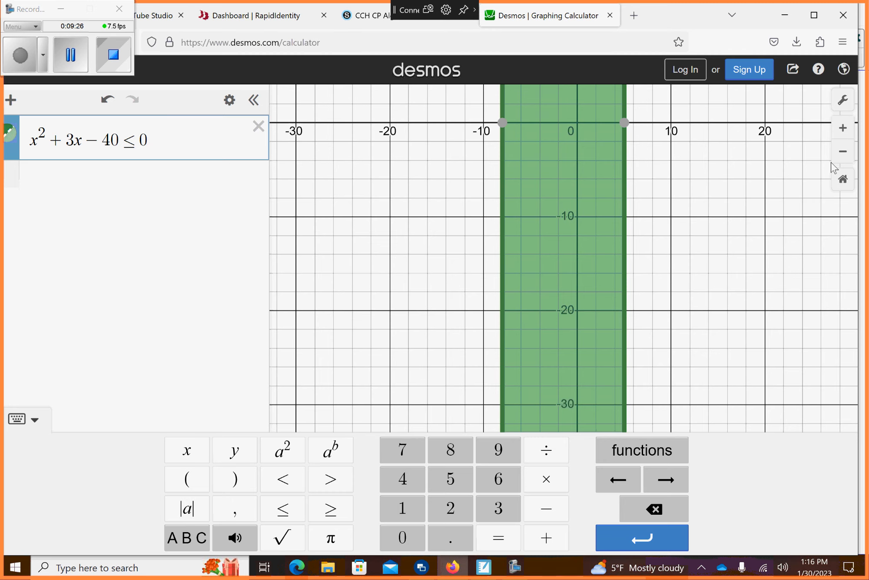
- Examine the extent of the shaded vertical strip and show the coordinates of its two boundary points on the x-axis
{"action": "left_click", "coordinate": [844, 154]}
{"action": "left_click", "coordinate": [844, 155]}
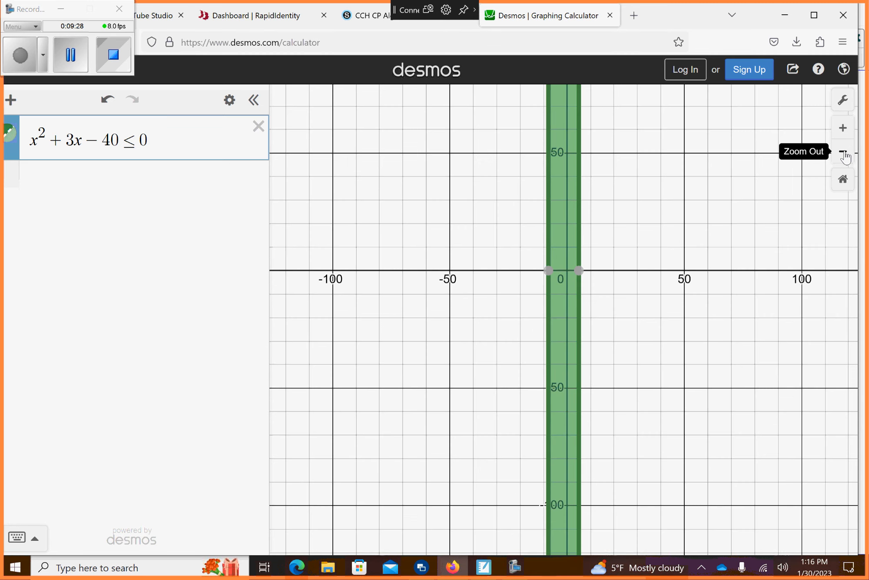
{"action": "left_click", "coordinate": [844, 130]}
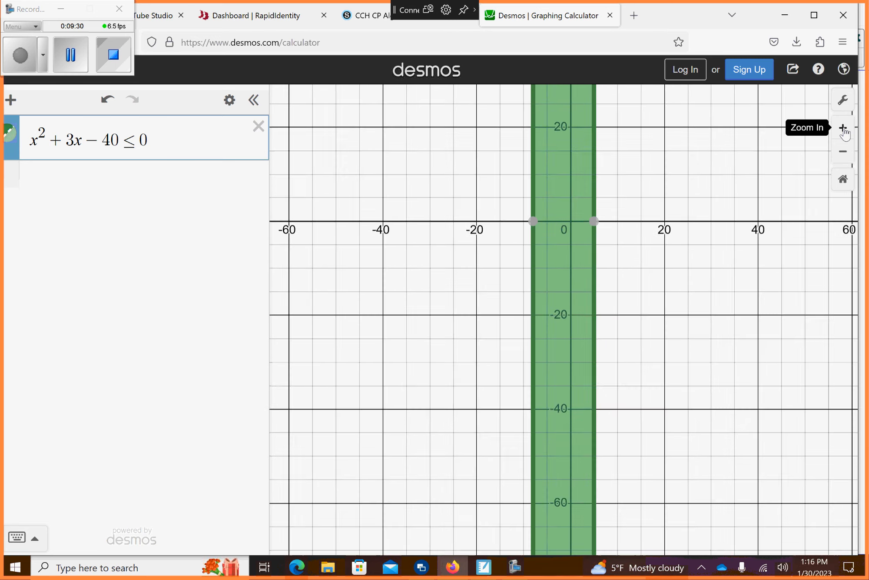
{"action": "left_click", "coordinate": [844, 129]}
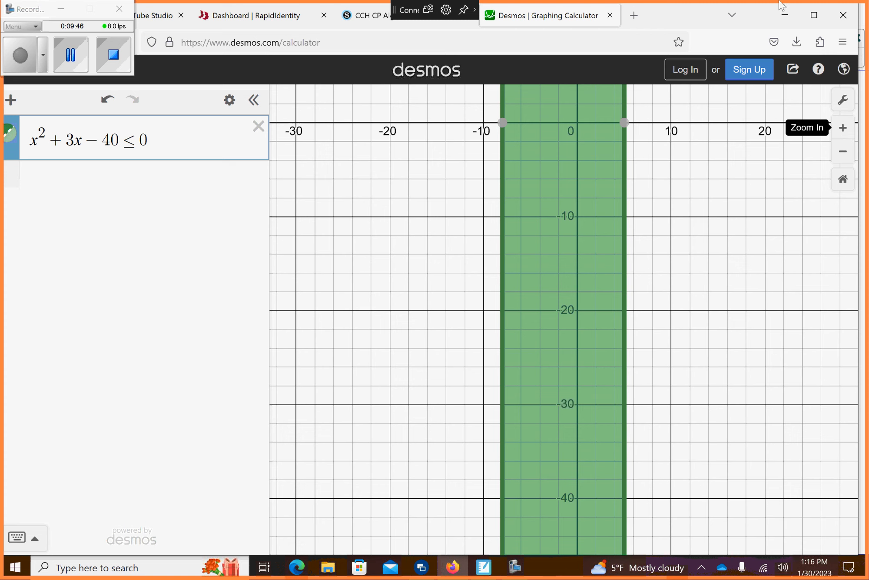
{"action": "left_click", "coordinate": [503, 124]}
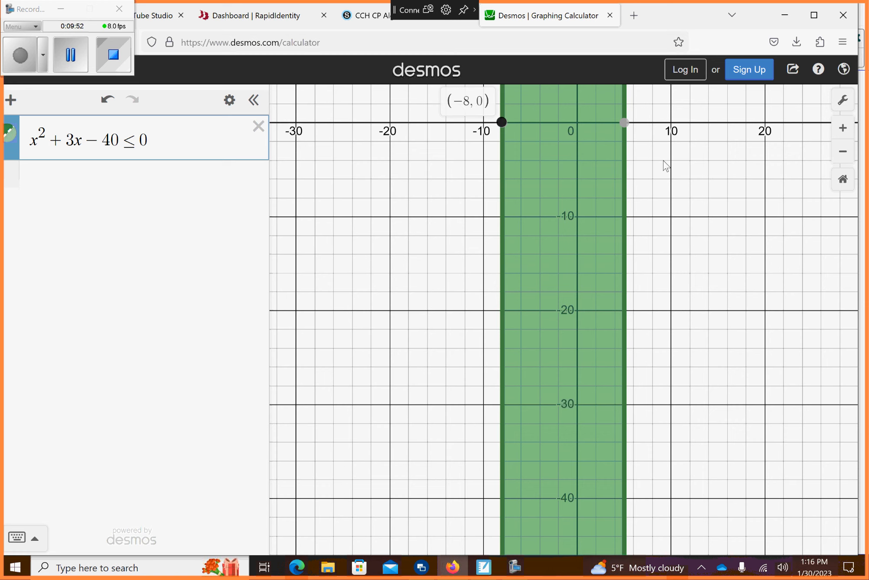
{"action": "left_click", "coordinate": [624, 123]}
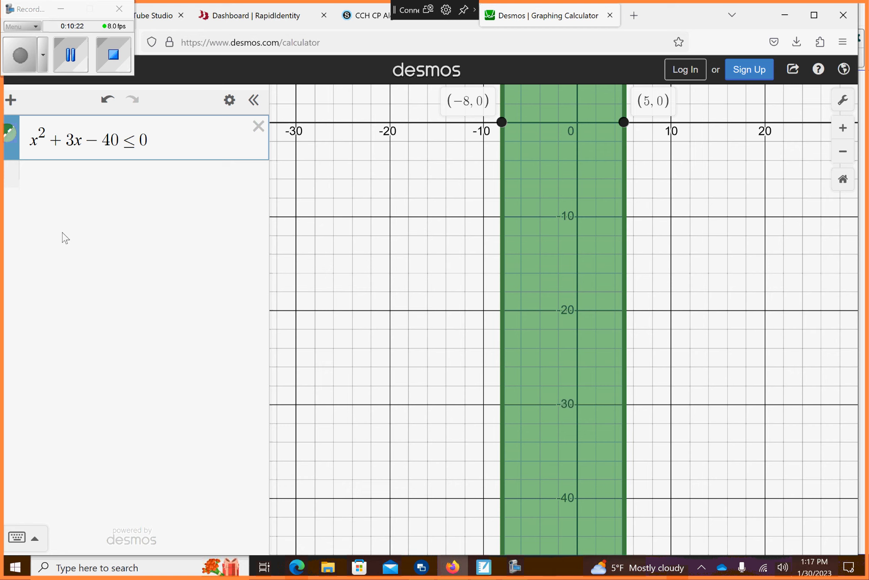
- Graph x² + 3x − 40 ≤ y as a second expression below x² + 3x − 40 ≤ 0
{"action": "left_click", "coordinate": [86, 187]}
{"action": "left_click", "coordinate": [86, 188]}
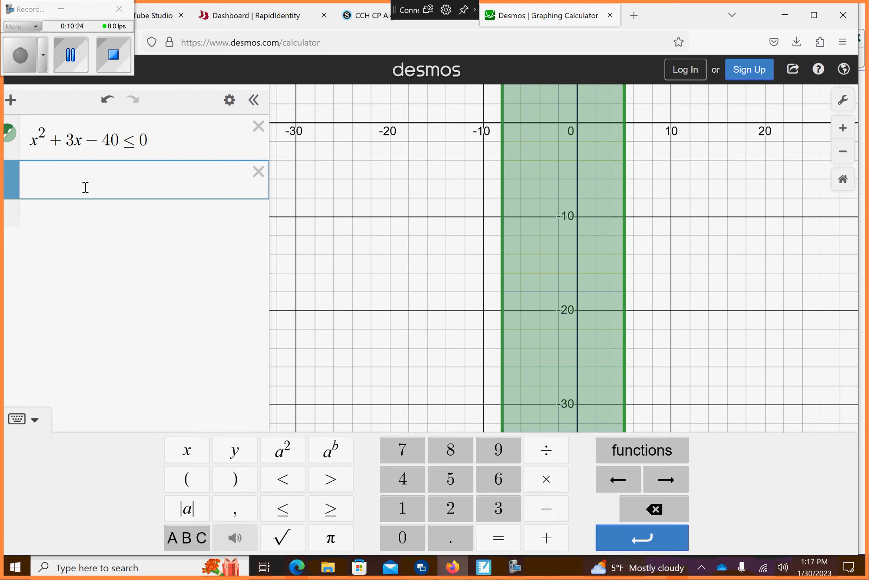
{"action": "type", "text": "x"}
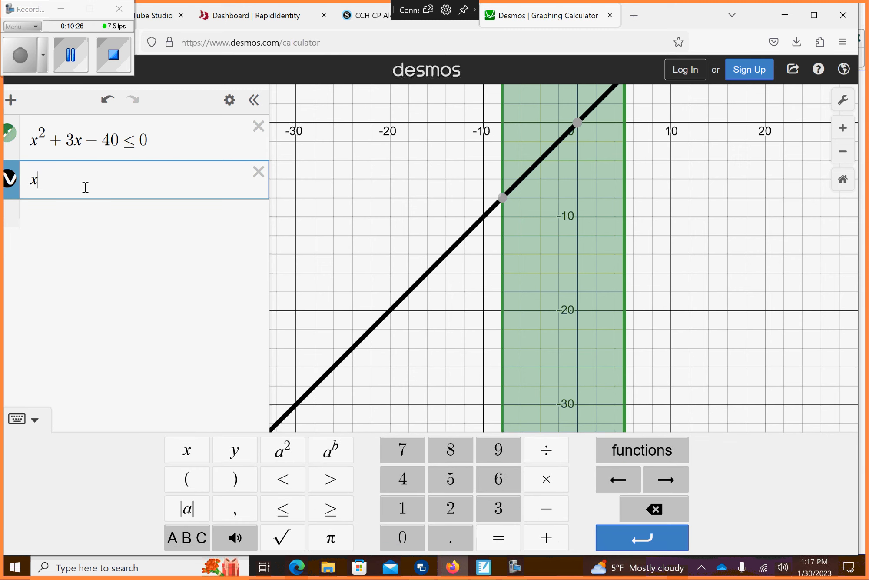
{"action": "type", "text": "^2"}
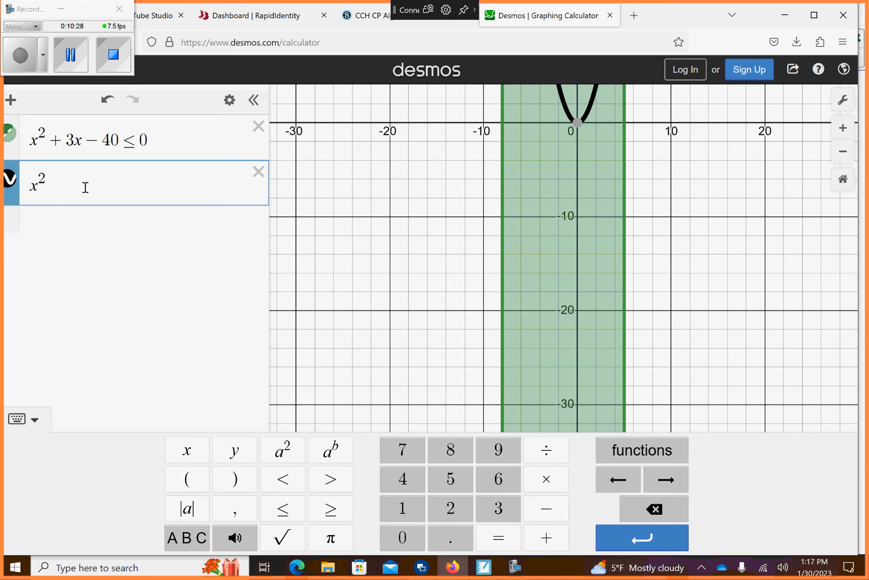
{"action": "type", "text": "+3x"}
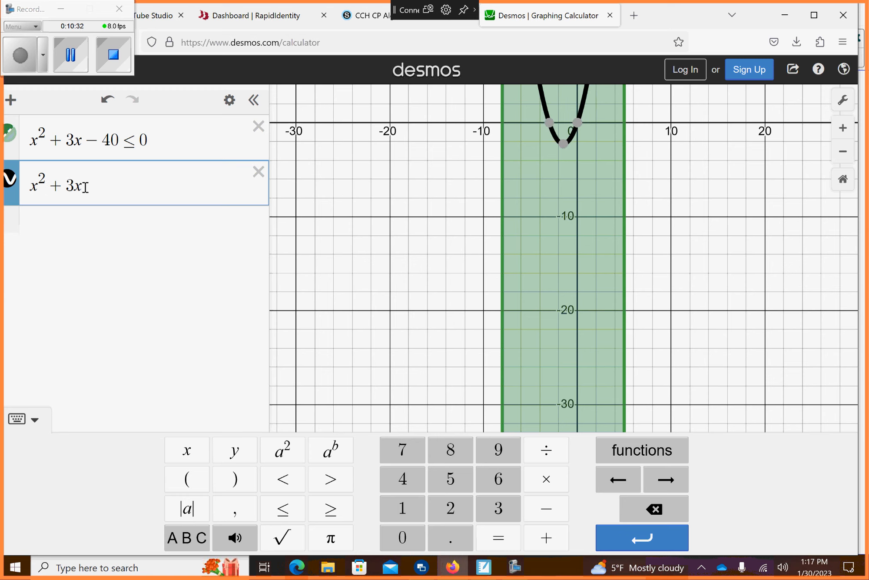
{"action": "type", "text": "-40"}
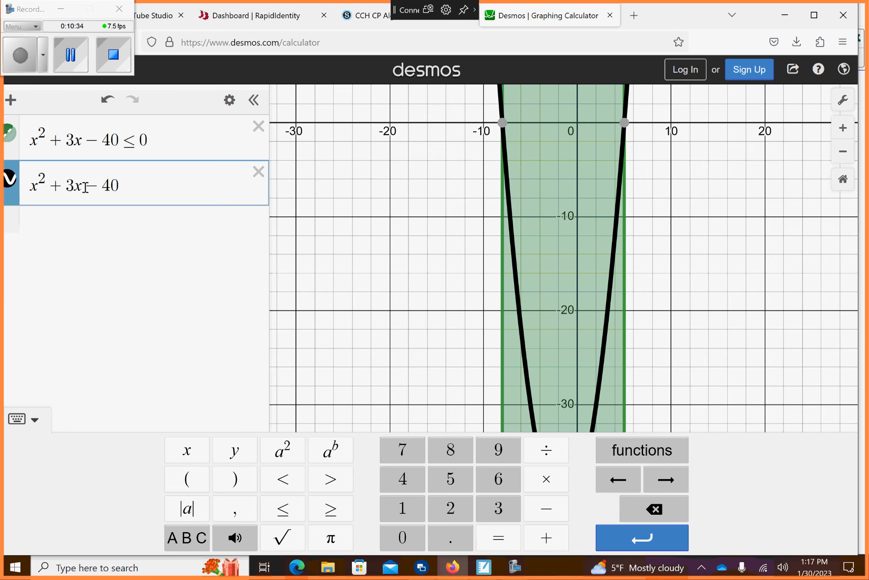
{"action": "left_click", "coordinate": [299, 507]}
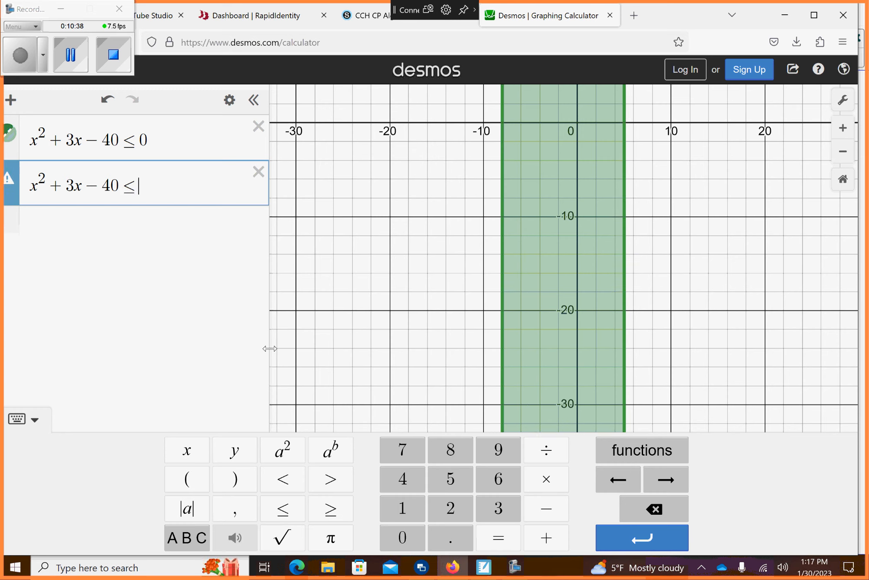
{"action": "type", "text": "y"}
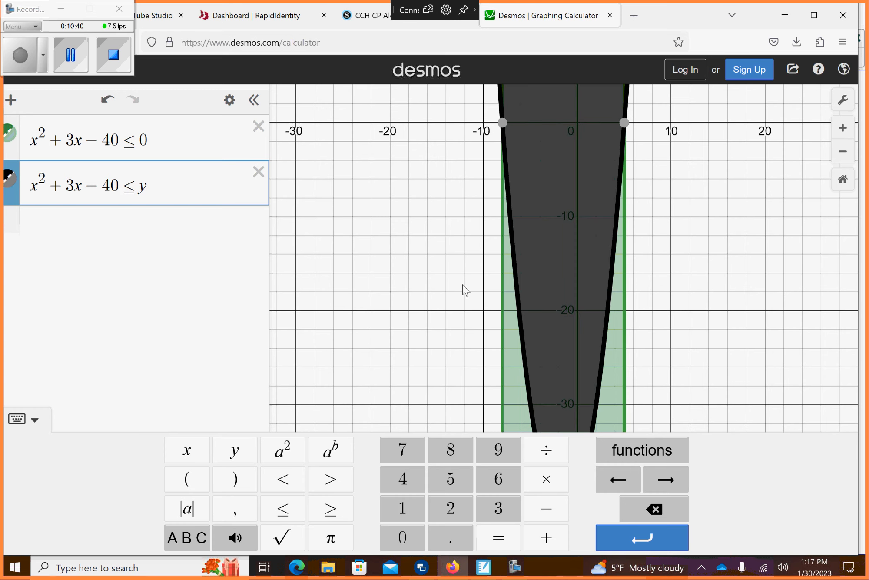
{"action": "left_click", "coordinate": [204, 370]}
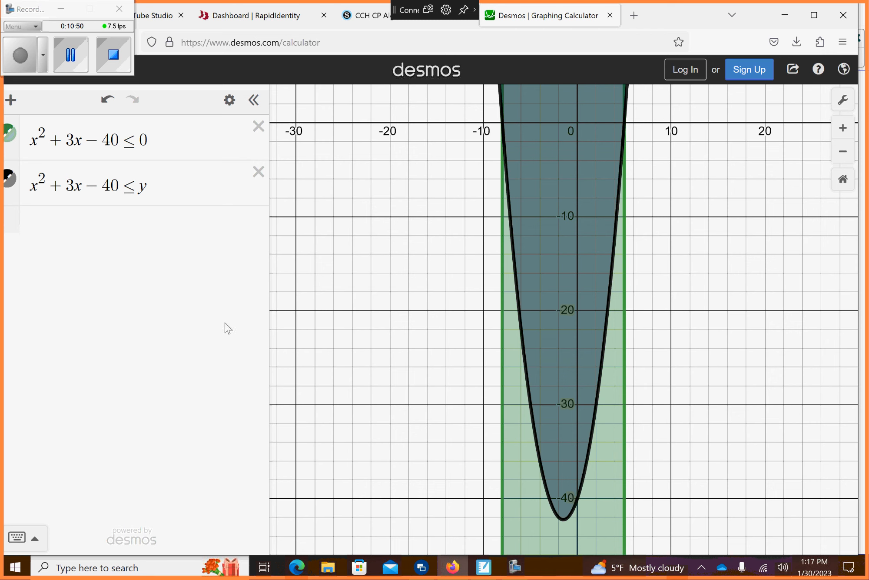
- Select the x² + 3x − 40 ≤ y graph and show the coordinates of both its x-intercepts
{"action": "left_click", "coordinate": [502, 122]}
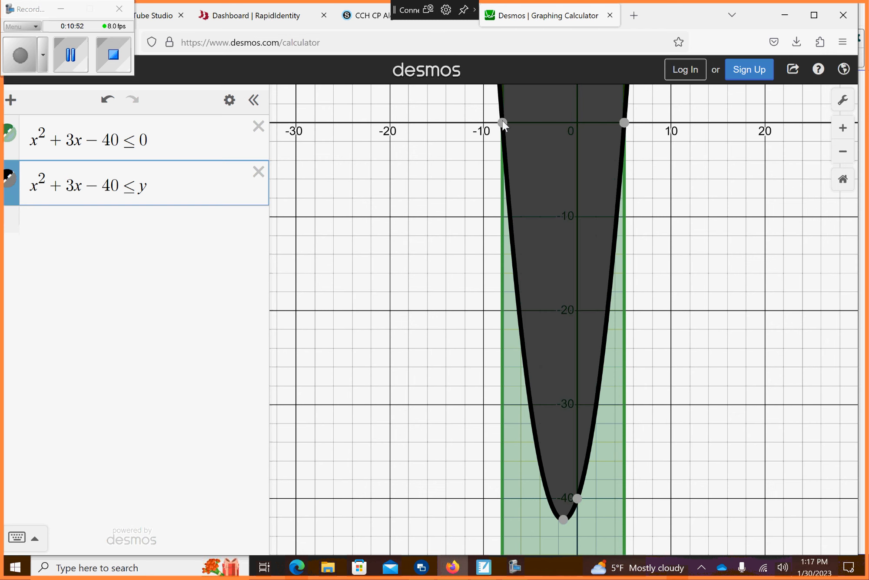
{"action": "left_click", "coordinate": [502, 122]}
{"action": "left_click", "coordinate": [624, 123]}
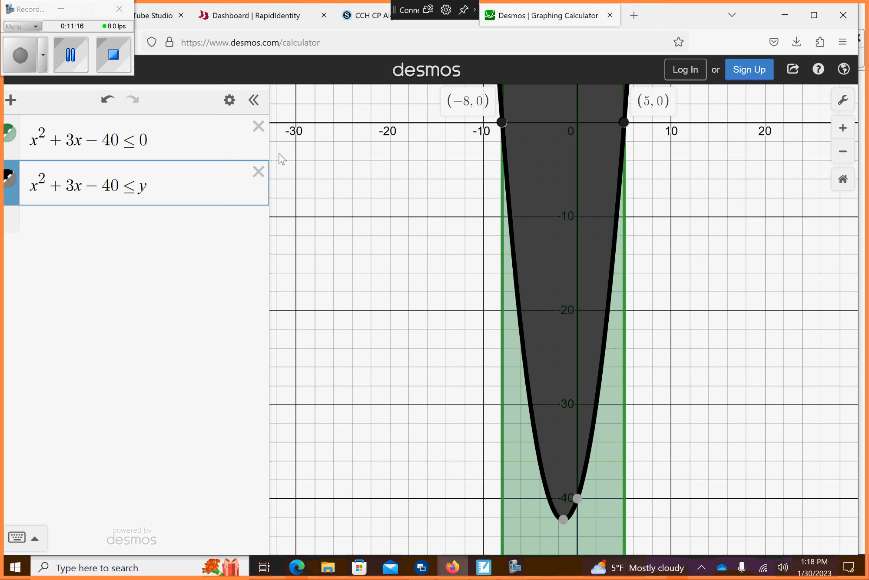
- Delete the x² + 3x − 40 ≤ y expression and clear x² + 3x − 40 ≤ 0 from the first expression
{"action": "left_click", "coordinate": [258, 172]}
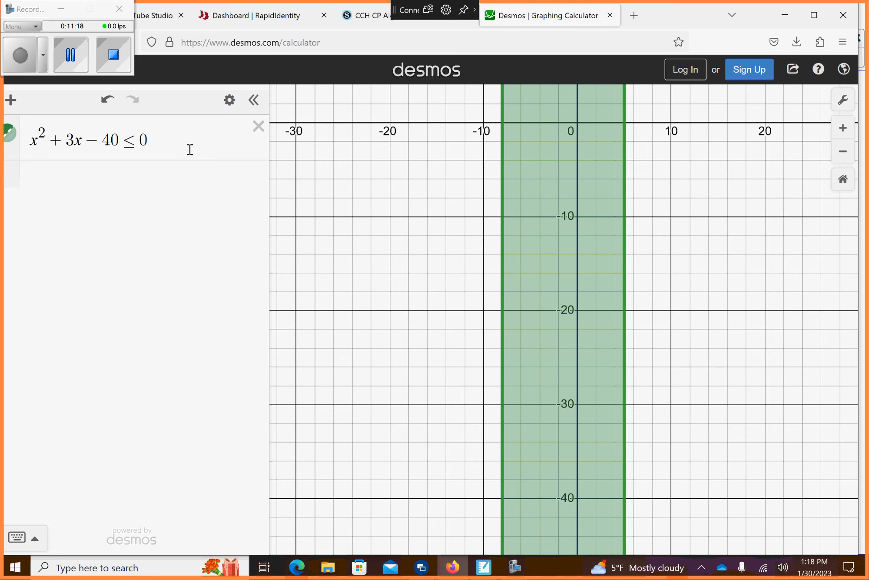
{"action": "left_click", "coordinate": [190, 149]}
{"action": "key", "text": "BackSpace"}
{"action": "key", "text": "BackSpace"}
{"action": "key", "text": "BackSpace"}
{"action": "key", "text": "BackSpace"}
{"action": "key", "text": "BackSpace"}
{"action": "key", "text": "BackSpace"}
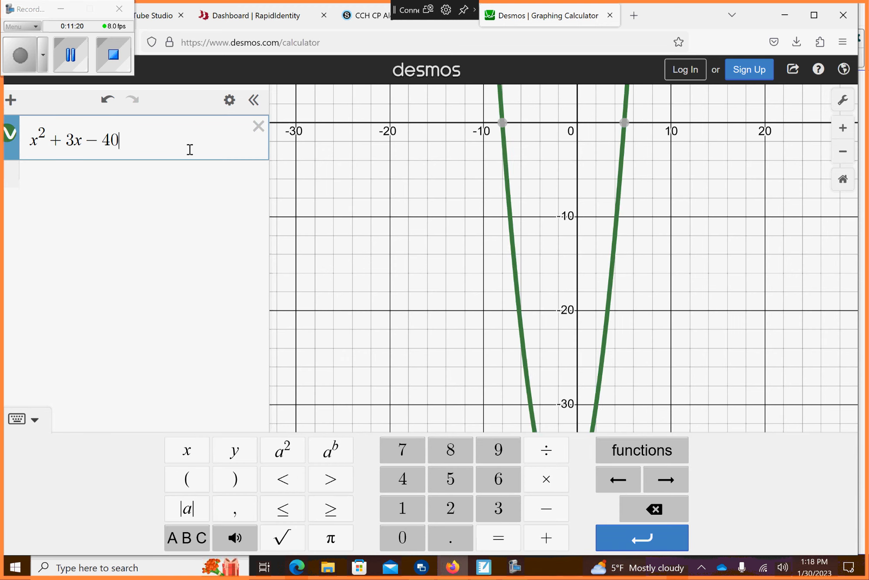
{"action": "key", "text": "BackSpace"}
{"action": "key", "text": "BackSpace"}
{"action": "key", "text": "BackSpace"}
{"action": "key", "text": "BackSpace"}
{"action": "key", "text": "BackSpace"}
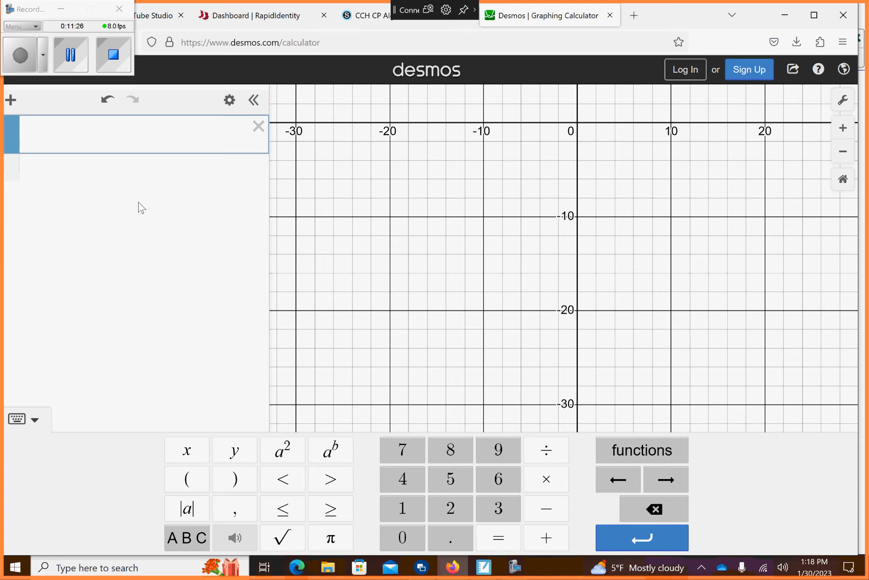
- Add a table and enter the point x₁ = 4, y₁ = 8, bringing the plotted point into view
{"action": "left_click", "coordinate": [11, 99]}
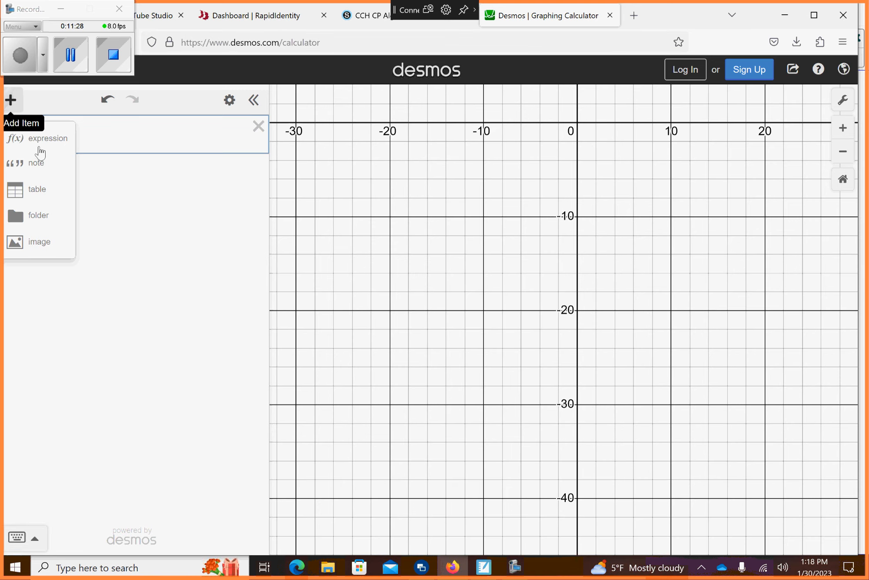
{"action": "left_click", "coordinate": [39, 191]}
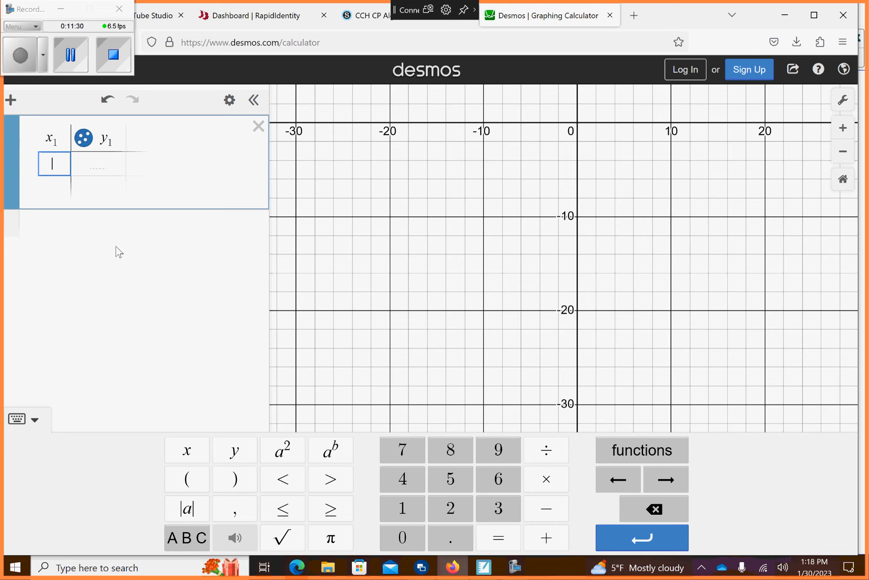
{"action": "type", "text": "4"}
{"action": "key", "text": "Tab"}
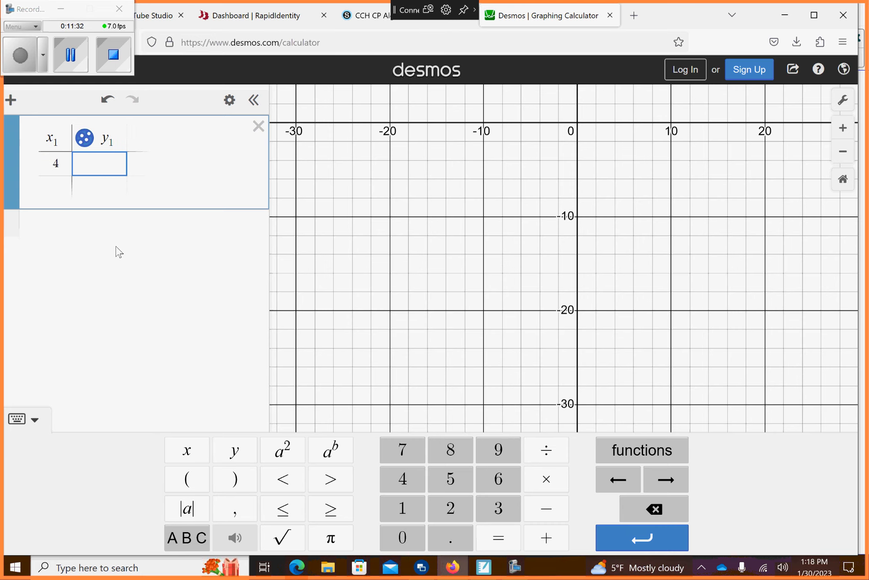
{"action": "type", "text": "8"}
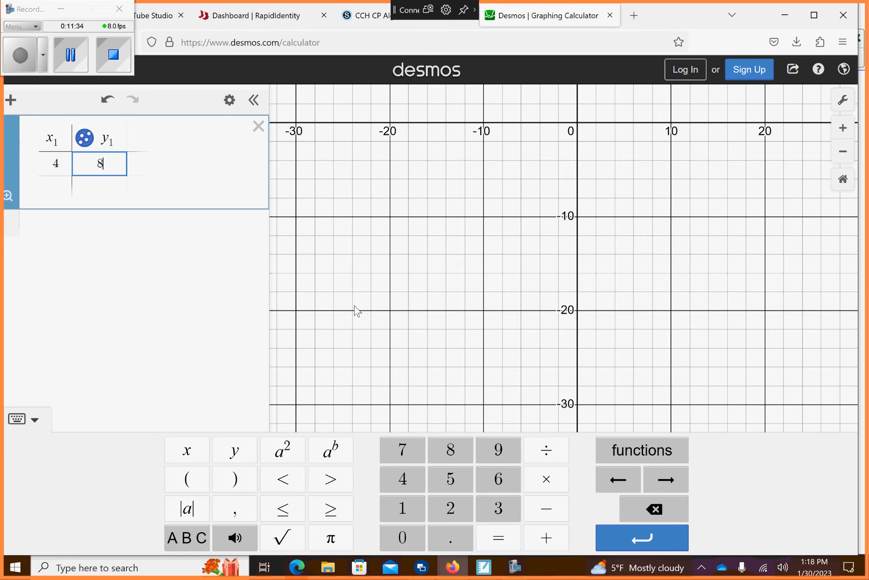
{"action": "left_click_drag", "start_coordinate": [475, 217], "coordinate": [437, 430]}
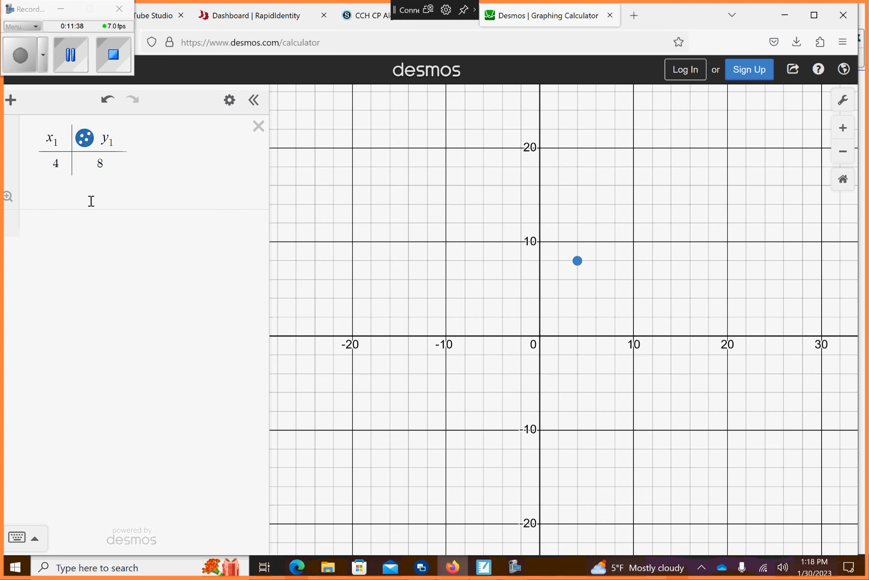
- Try defining the slope as m = 2/3 in an expression below the table, and delete that expression
{"action": "left_click", "coordinate": [86, 230]}
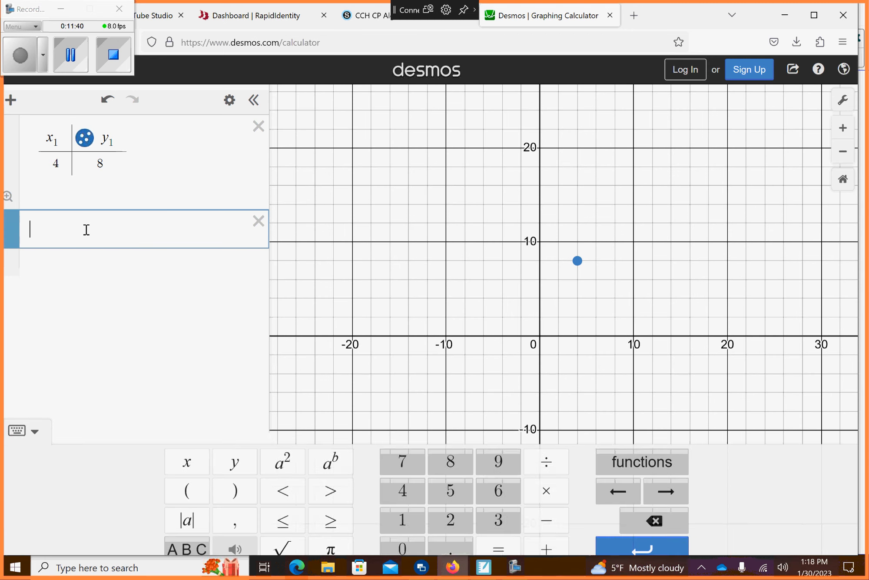
{"action": "type", "text": "m"}
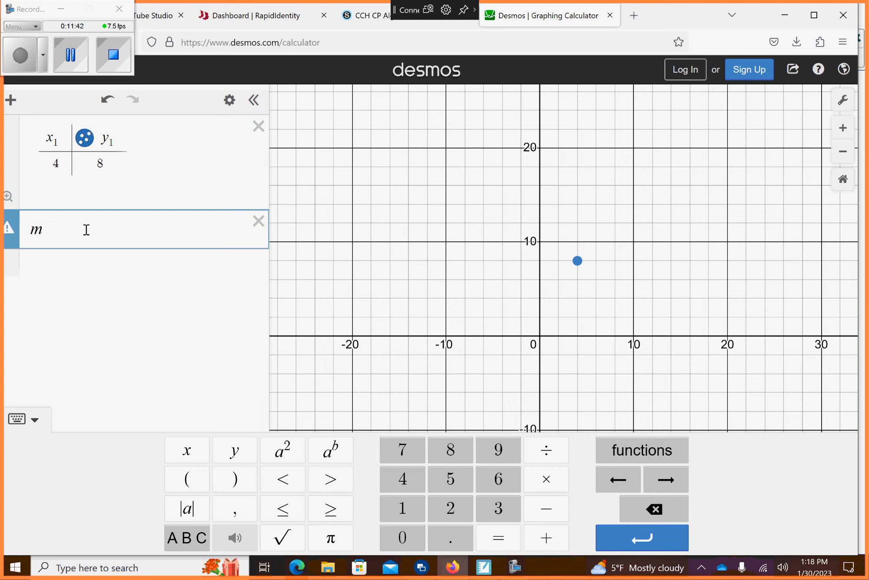
{"action": "type", "text": "=2/3"}
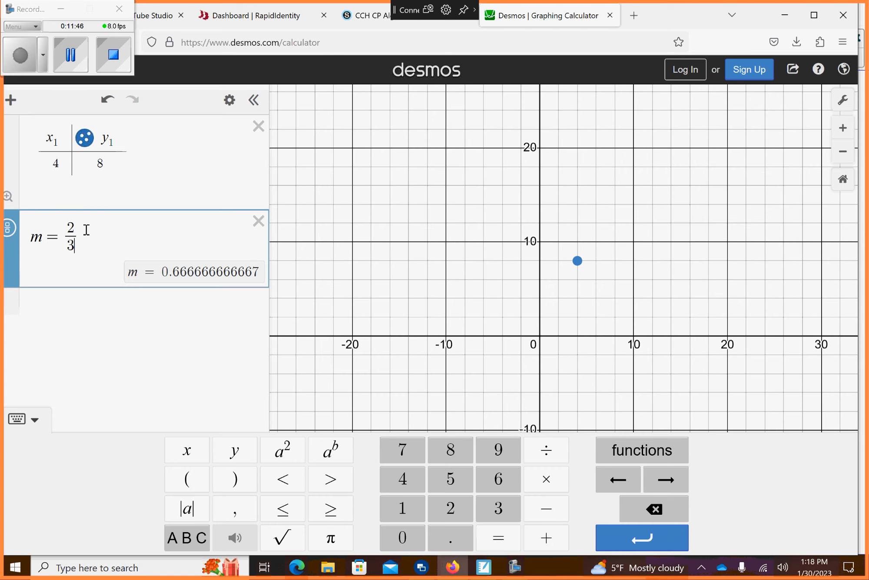
{"action": "left_click", "coordinate": [113, 229]}
{"action": "left_click", "coordinate": [8, 196]}
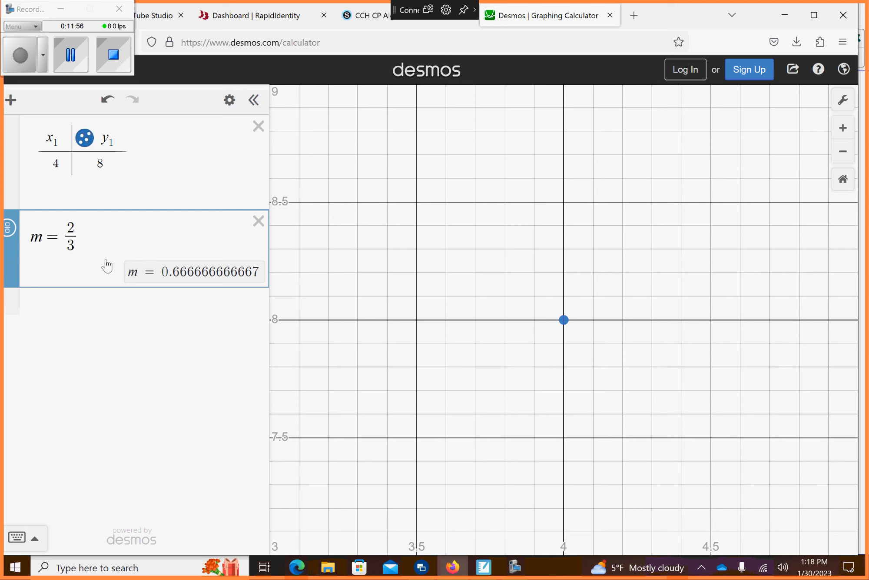
{"action": "left_click", "coordinate": [259, 221]}
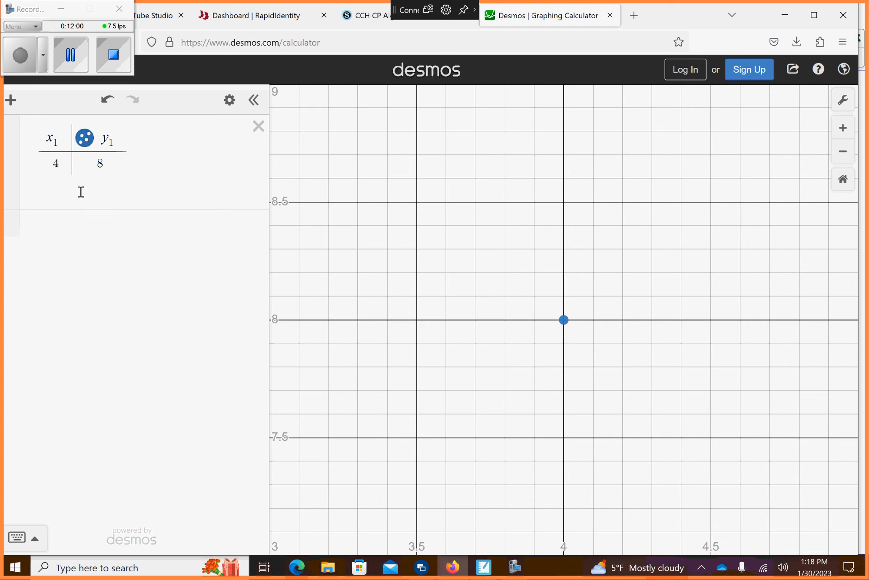
- Try defining m = 2/3 in a new expression above the table, and remove it again
{"action": "left_click", "coordinate": [230, 101]}
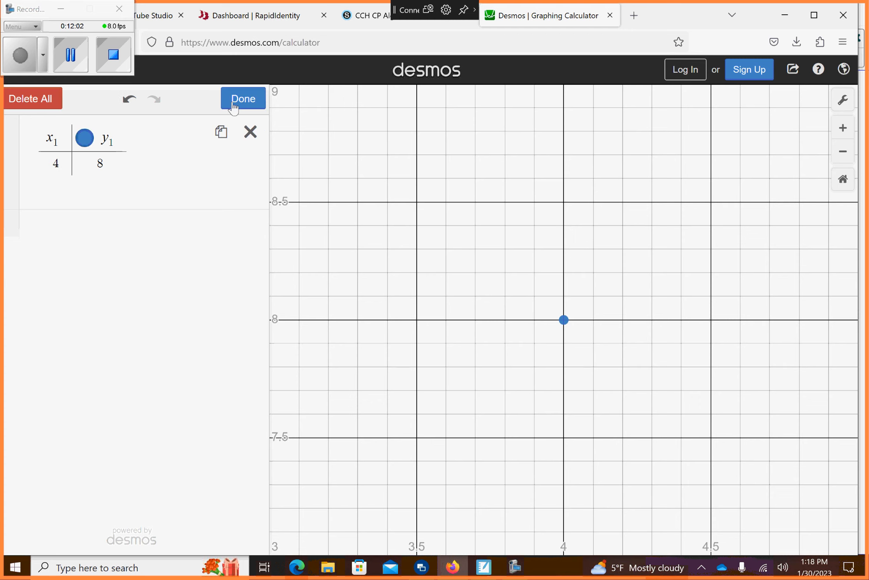
{"action": "left_click", "coordinate": [233, 105]}
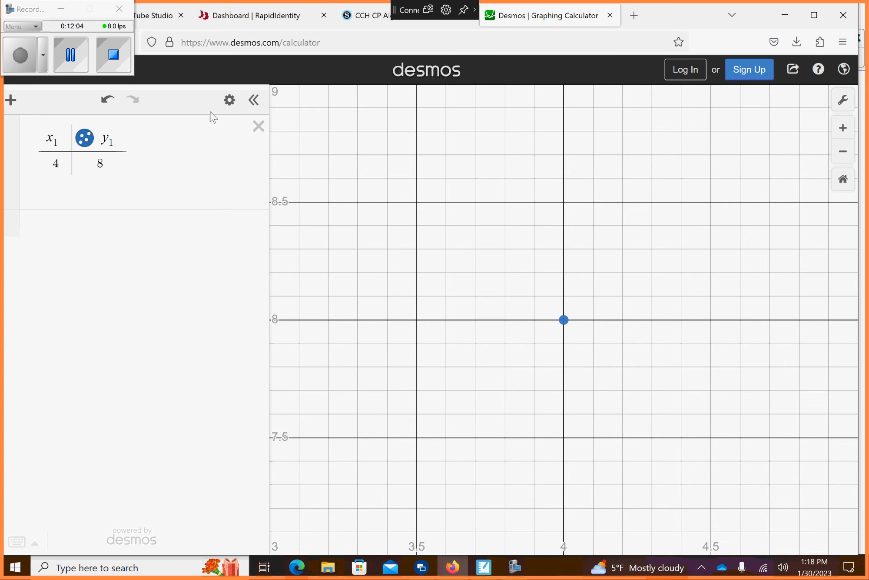
{"action": "left_click", "coordinate": [11, 102]}
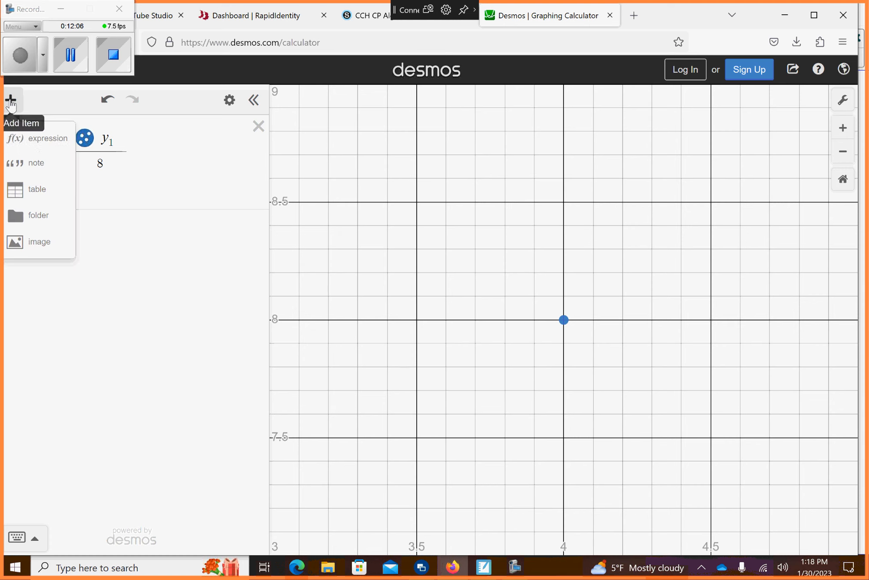
{"action": "left_click", "coordinate": [48, 138]}
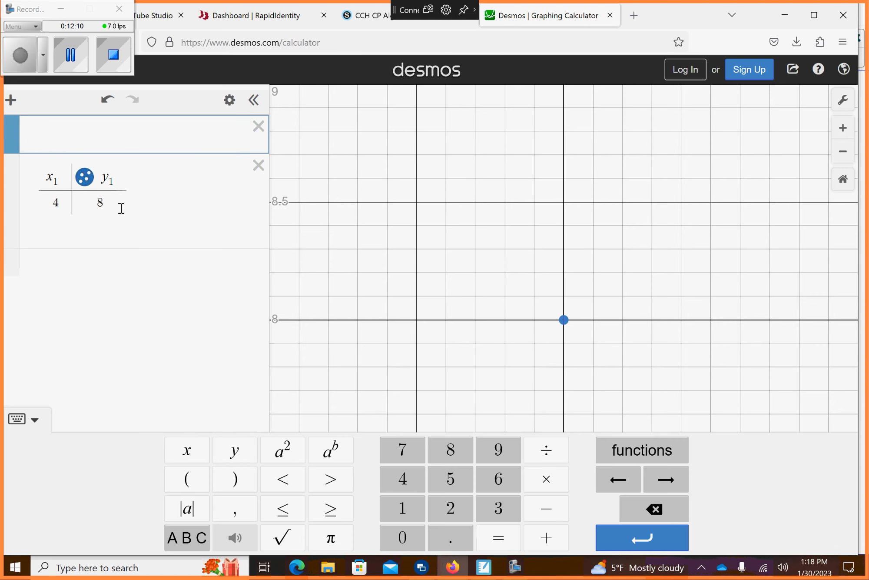
{"action": "type", "text": "m=2/3"}
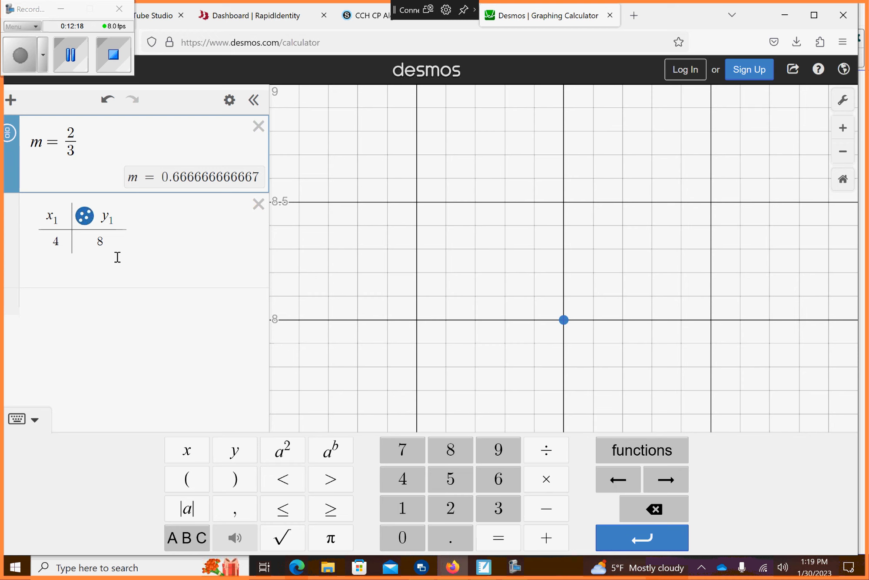
{"action": "left_click", "coordinate": [114, 274]}
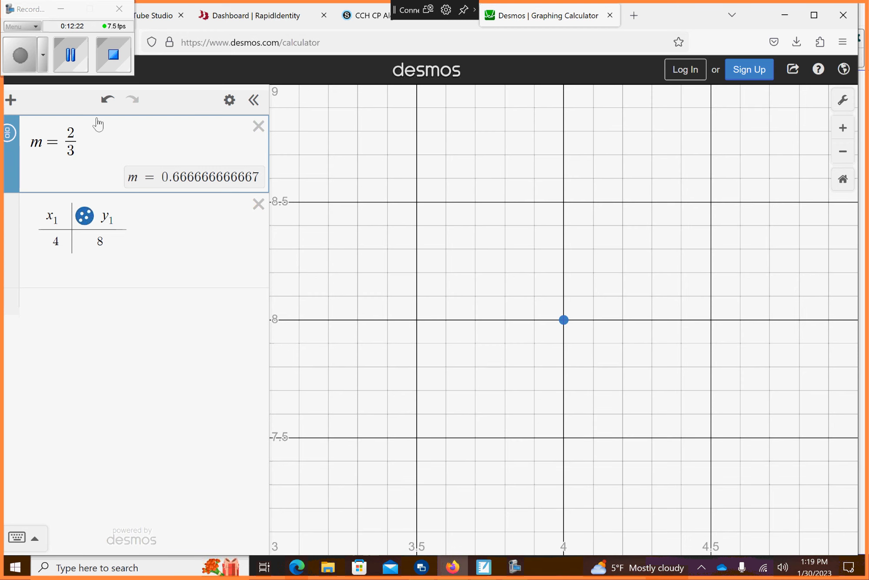
{"action": "left_click", "coordinate": [258, 126]}
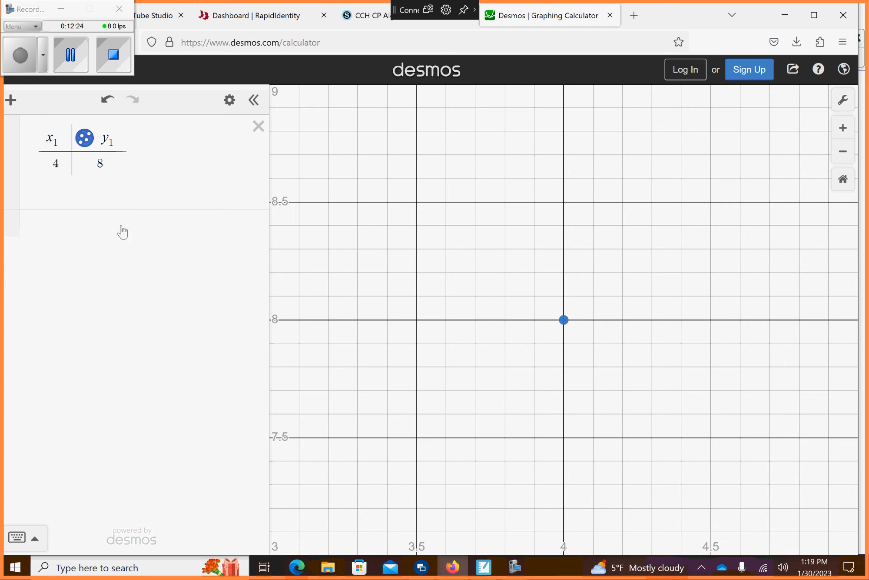
- Enter the linear regression y₁ ~ mx₁ + b in the expression below the table
{"action": "left_click", "coordinate": [121, 226]}
{"action": "type", "text": "y1"}
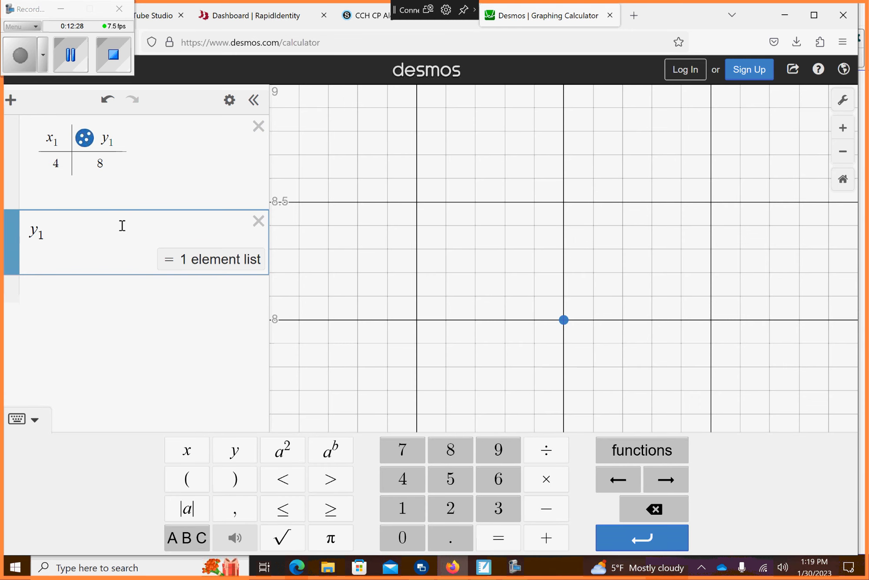
{"action": "type", "text": "~mx1+"}
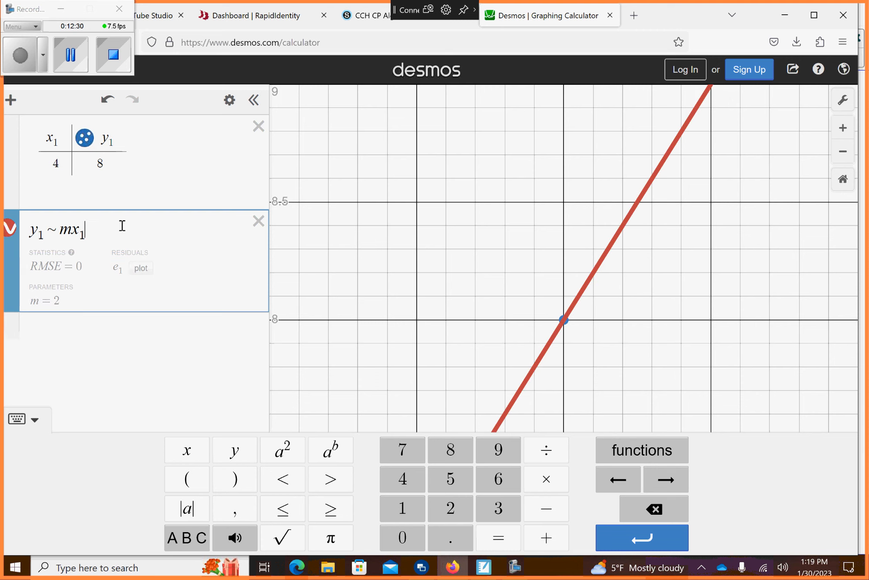
{"action": "type", "text": "b"}
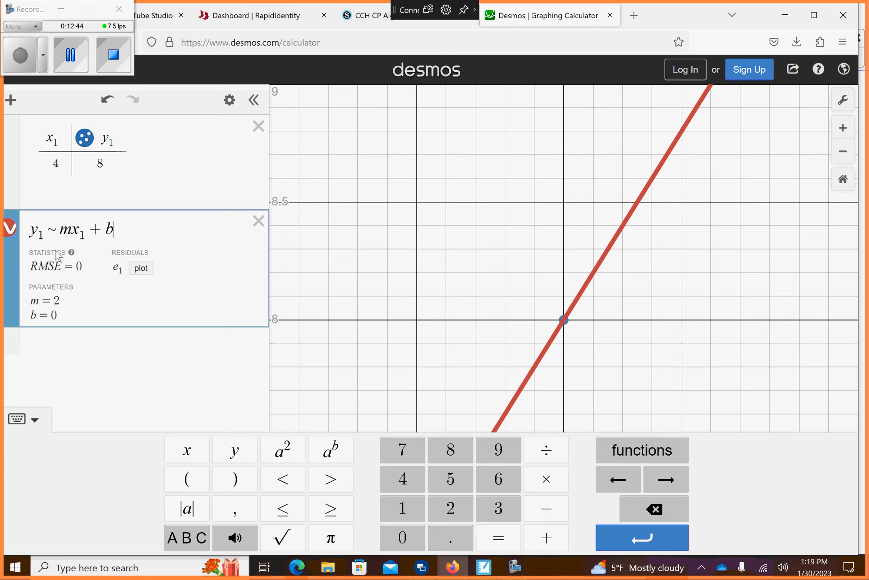
- Open the help article explaining RMSE from the regression statistics, read through it, and close it
{"action": "mouse_move", "coordinate": [71, 255]}
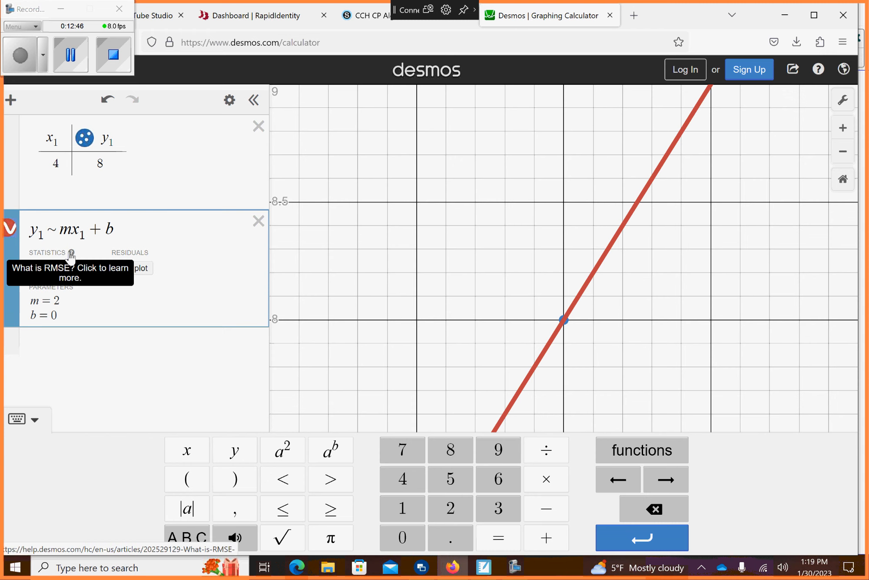
{"action": "left_click", "coordinate": [72, 254]}
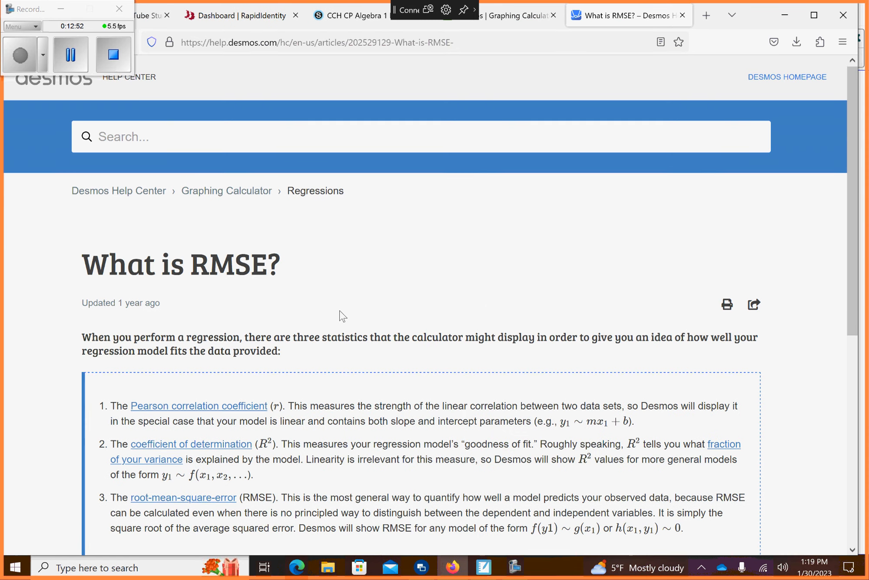
{"action": "scroll", "coordinate": [343, 316], "scroll_direction": "down", "scroll_amount": 1}
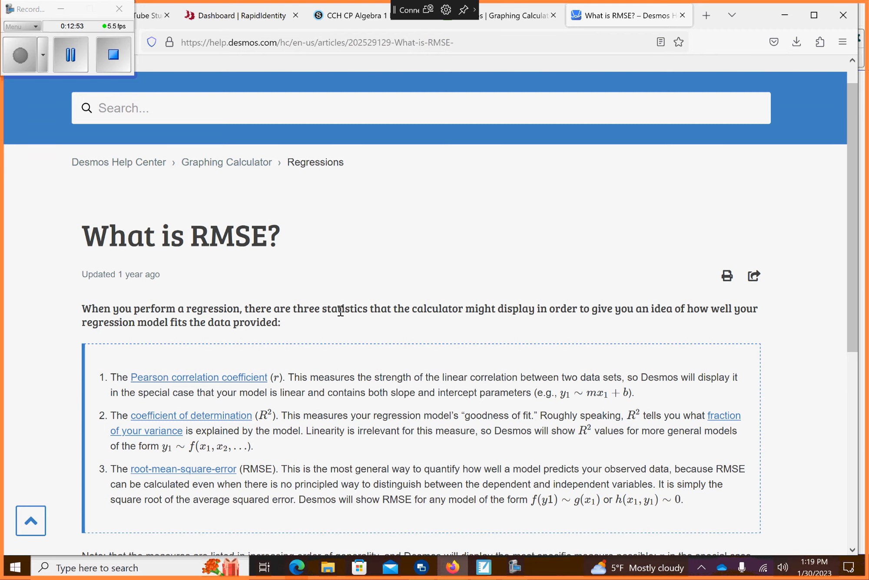
{"action": "scroll", "coordinate": [340, 310], "scroll_direction": "down", "scroll_amount": 2}
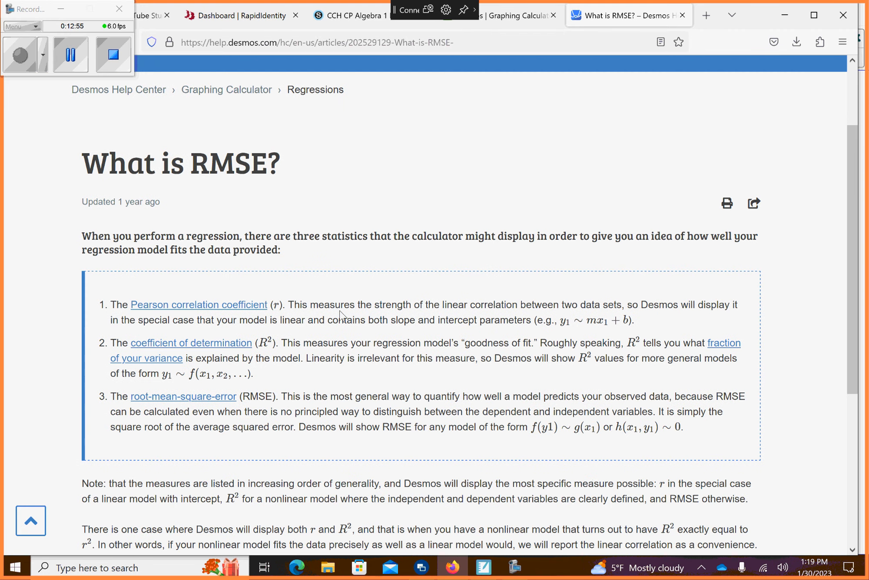
{"action": "scroll", "coordinate": [341, 315], "scroll_direction": "down", "scroll_amount": 2}
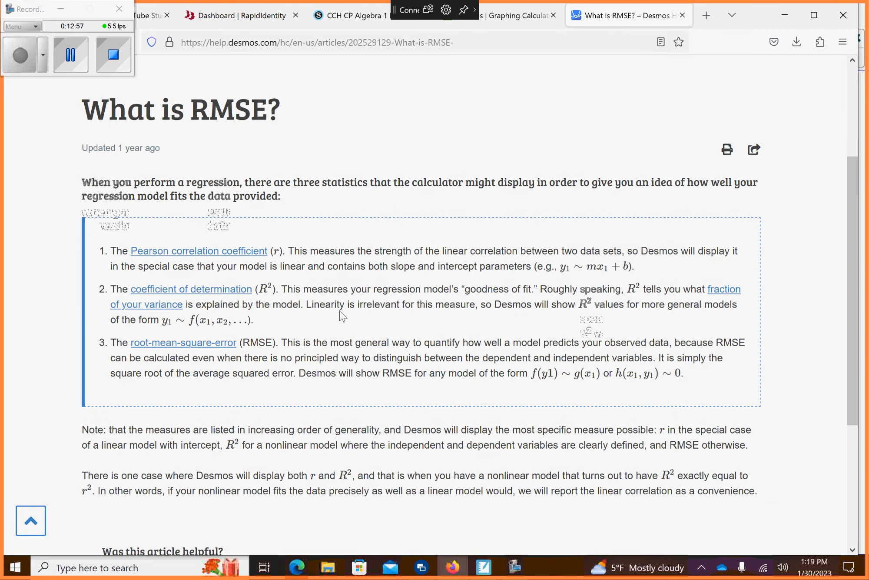
{"action": "scroll", "coordinate": [342, 315], "scroll_direction": "down", "scroll_amount": 2}
{"action": "scroll", "coordinate": [341, 310], "scroll_direction": "down", "scroll_amount": 1}
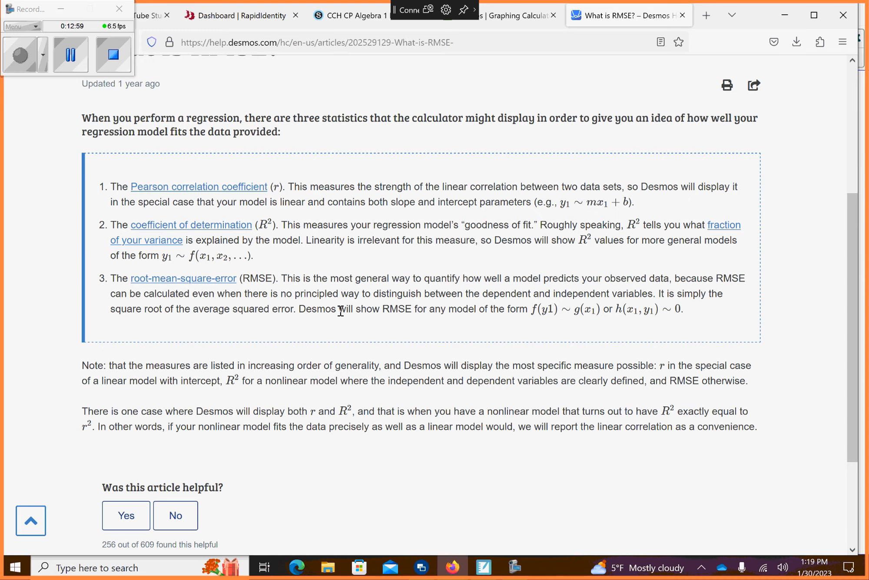
{"action": "scroll", "coordinate": [341, 314], "scroll_direction": "down", "scroll_amount": 3}
{"action": "scroll", "coordinate": [342, 316], "scroll_direction": "up", "scroll_amount": 8}
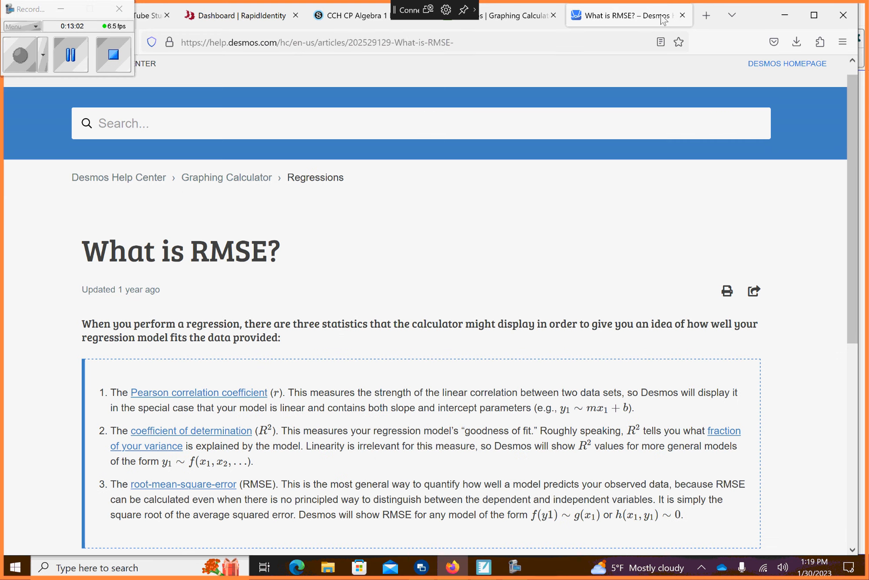
{"action": "left_click", "coordinate": [683, 16]}
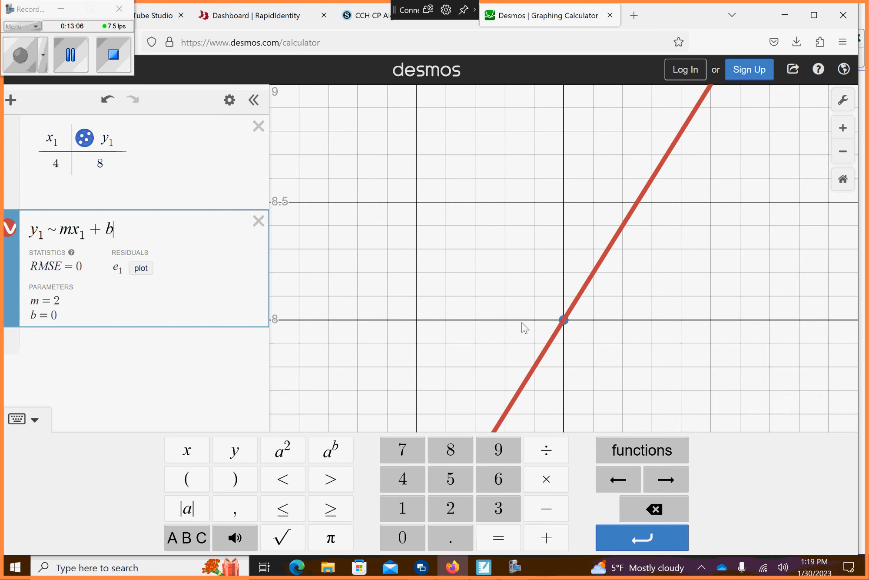
- Replace the slope parameter m with 2/3 so the regression reads y₁ ~ (2/3)x₁ + b
{"action": "key", "text": "Left"}
{"action": "key", "text": "Left"}
{"action": "key", "text": "Left"}
{"action": "key", "text": "Left"}
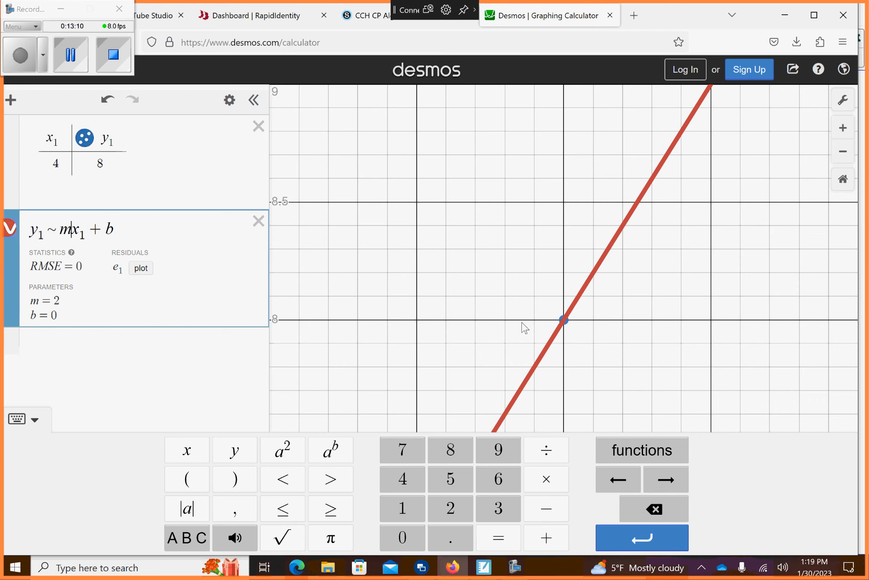
{"action": "key", "text": "BackSpace"}
{"action": "type", "text": "2/3"}
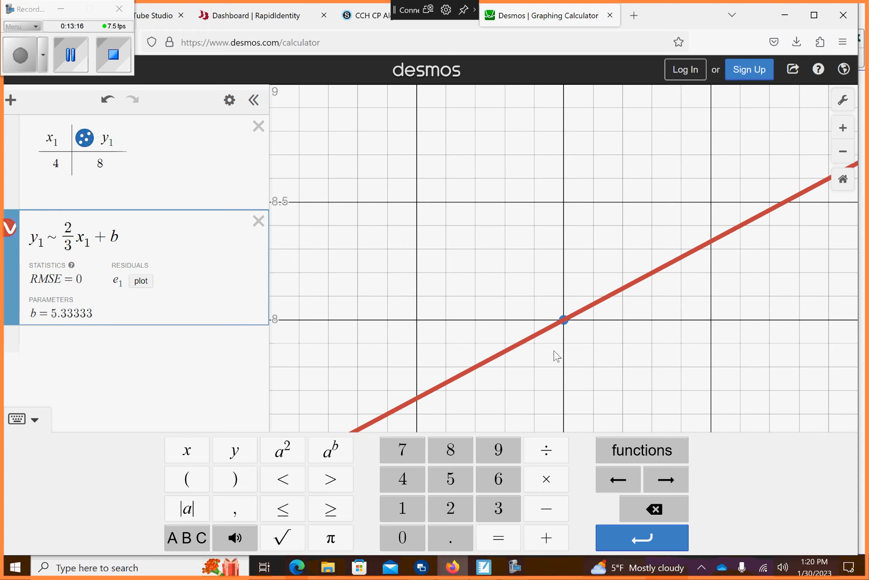
{"action": "left_click", "coordinate": [164, 359]}
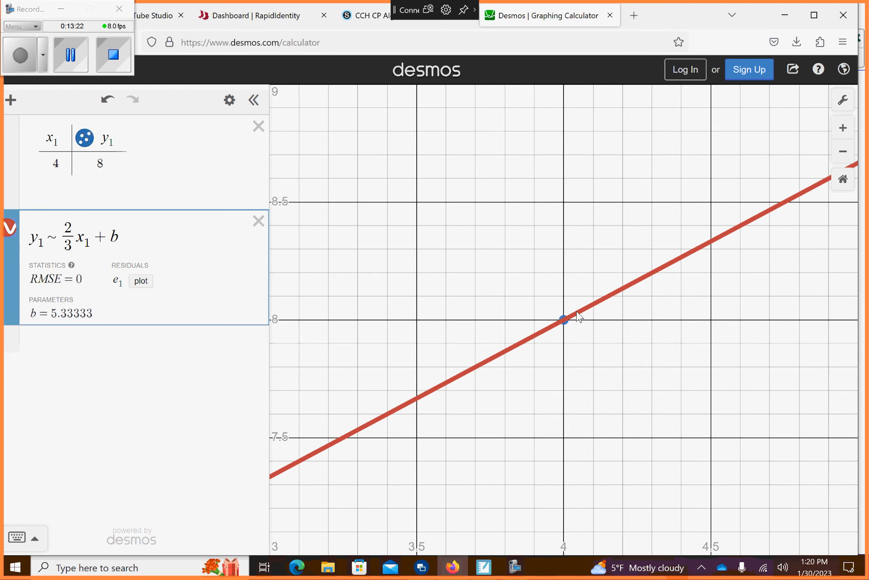
- Show the coordinates of the point where the fitted line crosses the y-axis
{"action": "scroll", "coordinate": [578, 317], "scroll_direction": "down", "scroll_amount": 5}
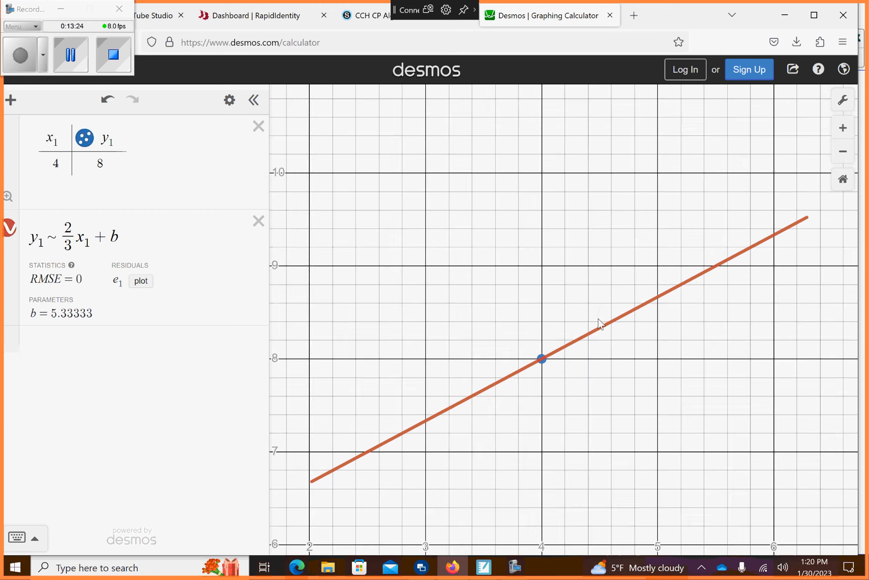
{"action": "scroll", "coordinate": [598, 322], "scroll_direction": "down", "scroll_amount": 1}
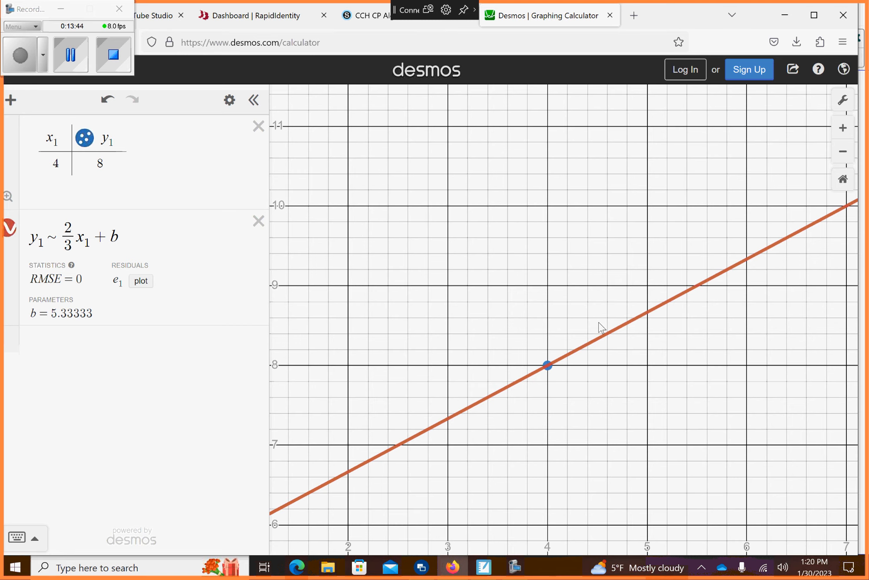
{"action": "left_click_drag", "start_coordinate": [588, 396], "coordinate": [747, 263]}
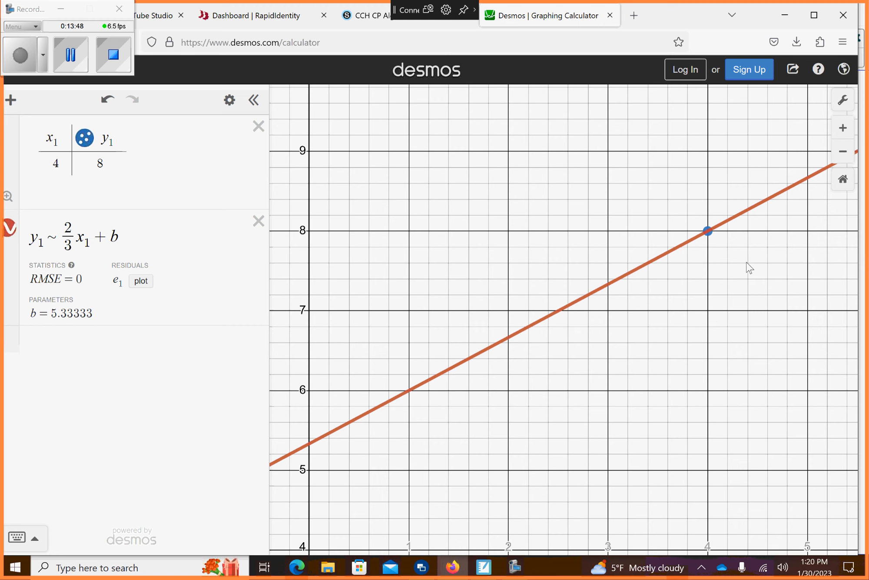
{"action": "left_click", "coordinate": [309, 443]}
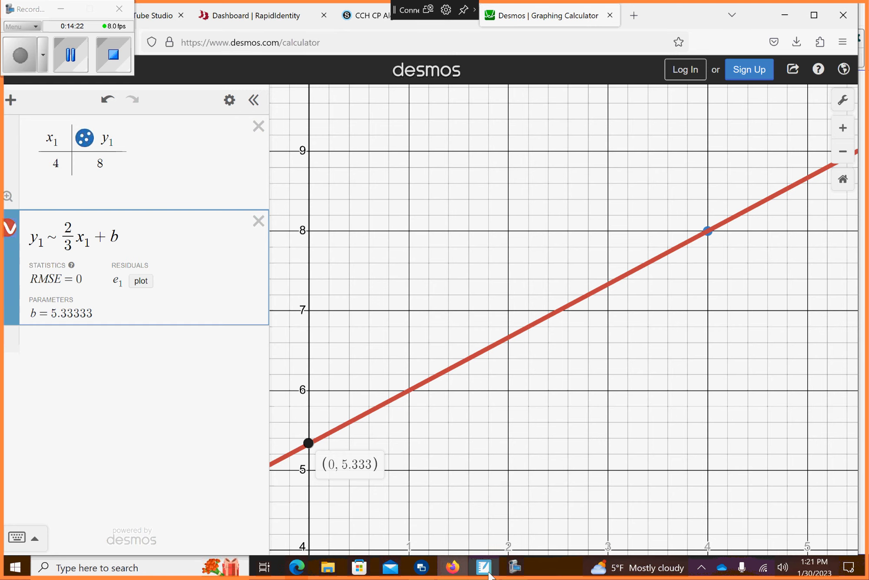
- Switch to SMART Notebook, go to the next blank page, and handwrite "Graphing" in blue ink near its top
{"action": "left_click", "coordinate": [484, 567]}
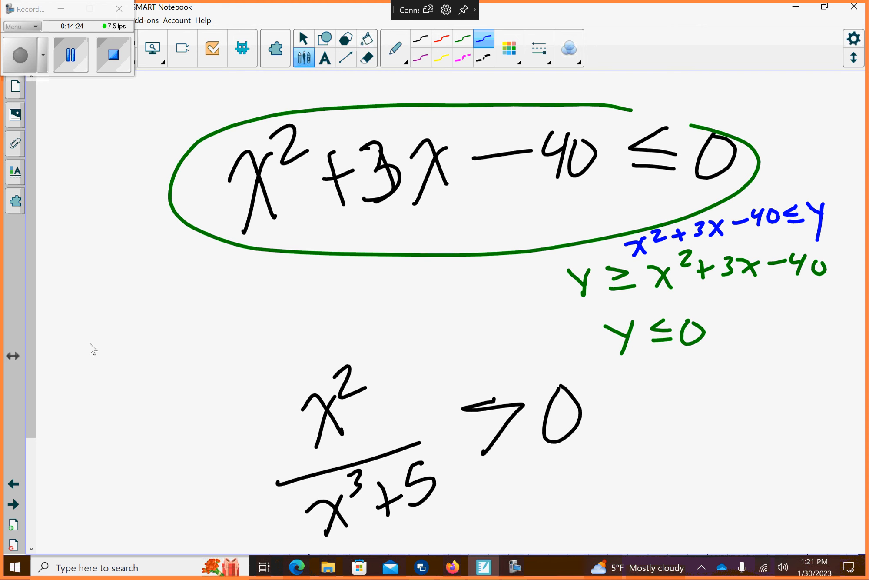
{"action": "left_click", "coordinate": [13, 503]}
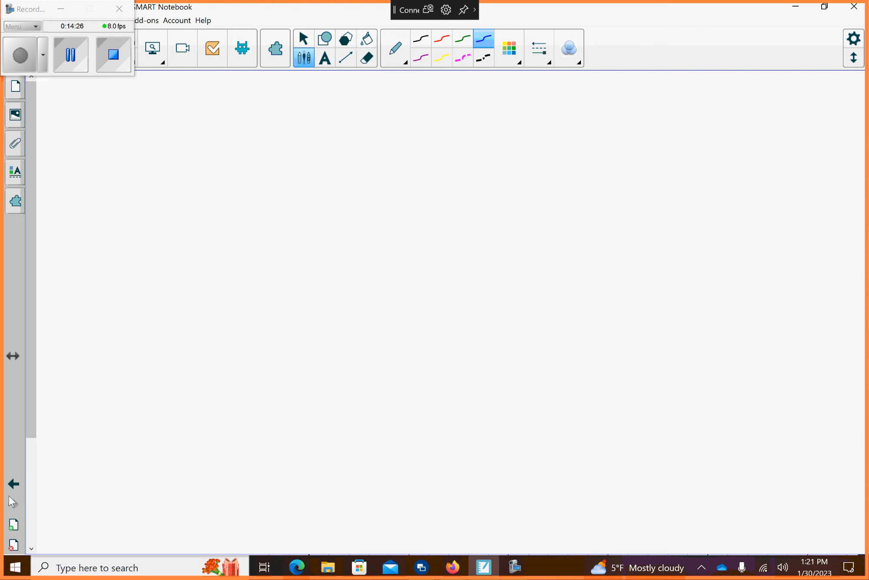
{"action": "mouse_move", "coordinate": [278, 189]}
{"action": "left_mouse_down"}
{"action": "mouse_move", "coordinate": [258, 266]}
{"action": "mouse_move", "coordinate": [268, 216]}
{"action": "left_mouse_up"}
{"action": "mouse_move", "coordinate": [317, 202]}
{"action": "left_mouse_down"}
{"action": "mouse_move", "coordinate": [343, 186]}
{"action": "mouse_move", "coordinate": [359, 209]}
{"action": "left_mouse_up"}
{"action": "mouse_move", "coordinate": [371, 196]}
{"action": "left_mouse_down"}
{"action": "mouse_move", "coordinate": [379, 233]}
{"action": "mouse_move", "coordinate": [378, 179]}
{"action": "left_mouse_up"}
{"action": "mouse_move", "coordinate": [383, 145]}
{"action": "left_mouse_down"}
{"action": "mouse_move", "coordinate": [389, 180]}
{"action": "mouse_move", "coordinate": [406, 191]}
{"action": "left_mouse_up"}
{"action": "mouse_move", "coordinate": [415, 170]}
{"action": "left_mouse_down"}
{"action": "mouse_move", "coordinate": [418, 187]}
{"action": "mouse_move", "coordinate": [452, 187]}
{"action": "left_mouse_up"}
{"action": "left_click", "coordinate": [405, 151]}
{"action": "left_click_drag", "start_coordinate": [467, 153], "coordinate": [455, 213]}
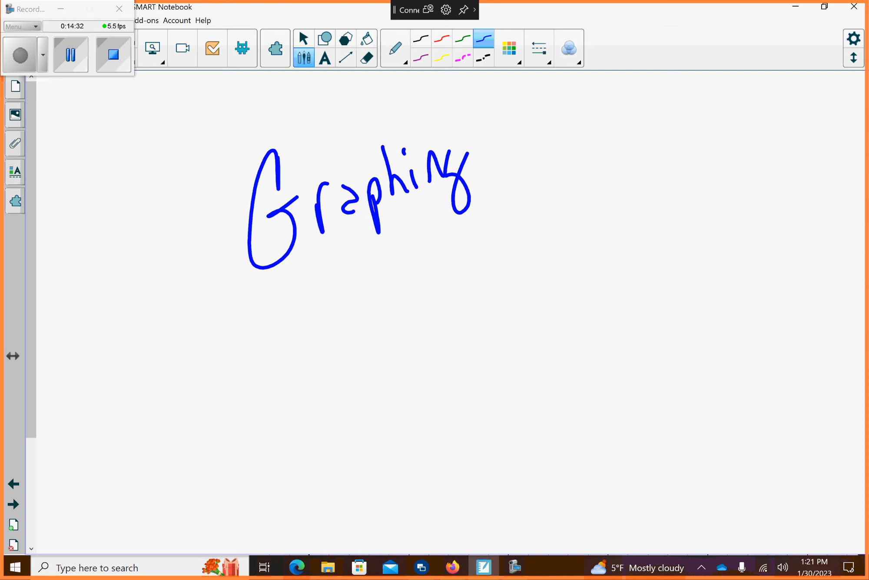
- Handwrite "Rev #1" in blue below the word "Graphing"
{"action": "left_click_drag", "start_coordinate": [327, 308], "coordinate": [345, 347]}
{"action": "mouse_move", "coordinate": [319, 304]}
{"action": "left_mouse_down"}
{"action": "mouse_move", "coordinate": [345, 278]}
{"action": "mouse_move", "coordinate": [369, 332]}
{"action": "left_mouse_up"}
{"action": "mouse_move", "coordinate": [373, 312]}
{"action": "left_mouse_down"}
{"action": "mouse_move", "coordinate": [385, 299]}
{"action": "mouse_move", "coordinate": [382, 328]}
{"action": "left_mouse_up"}
{"action": "mouse_move", "coordinate": [398, 296]}
{"action": "left_mouse_down"}
{"action": "mouse_move", "coordinate": [409, 311]}
{"action": "mouse_move", "coordinate": [405, 273]}
{"action": "left_mouse_up"}
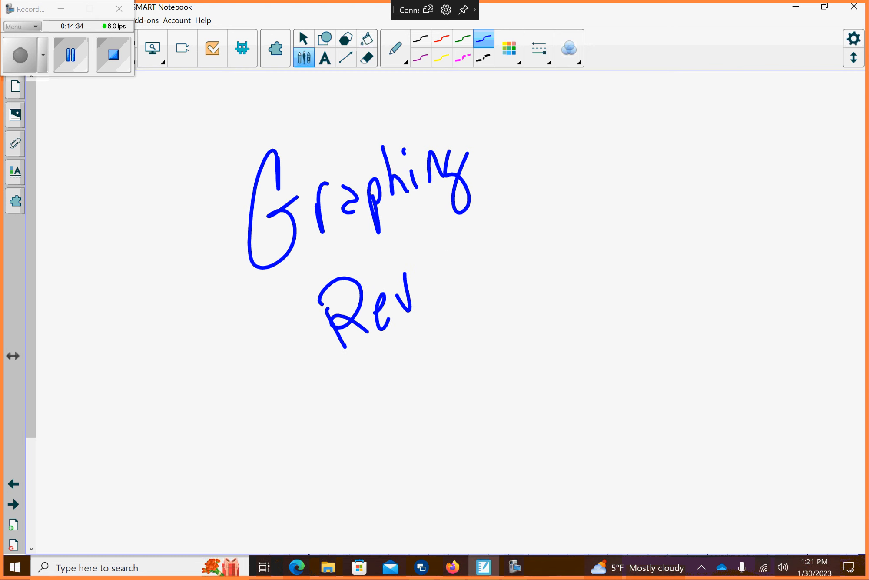
{"action": "left_click_drag", "start_coordinate": [448, 225], "coordinate": [446, 299]}
{"action": "left_click_drag", "start_coordinate": [456, 247], "coordinate": [460, 291]}
{"action": "left_click_drag", "start_coordinate": [428, 272], "coordinate": [468, 241]}
{"action": "left_click_drag", "start_coordinate": [433, 287], "coordinate": [476, 254]}
{"action": "left_click_drag", "start_coordinate": [490, 210], "coordinate": [498, 283]}
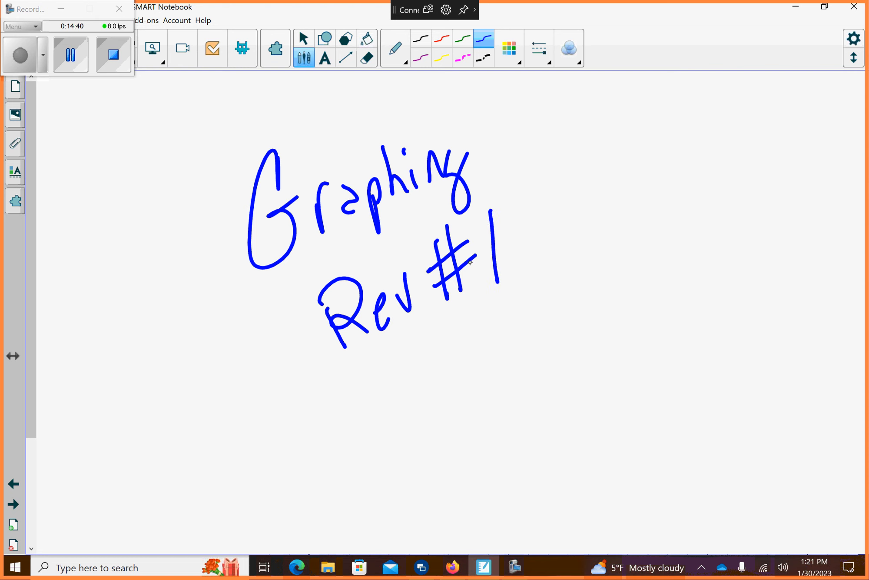
- Handwrite the problem range "1-13" below "Rev #1" and circle the whole assignment note in blue
{"action": "left_click_drag", "start_coordinate": [460, 348], "coordinate": [480, 417]}
{"action": "mouse_move", "coordinate": [487, 382]}
{"action": "left_mouse_down"}
{"action": "mouse_move", "coordinate": [511, 364]}
{"action": "mouse_move", "coordinate": [533, 384]}
{"action": "left_mouse_up"}
{"action": "left_click", "coordinate": [533, 331]}
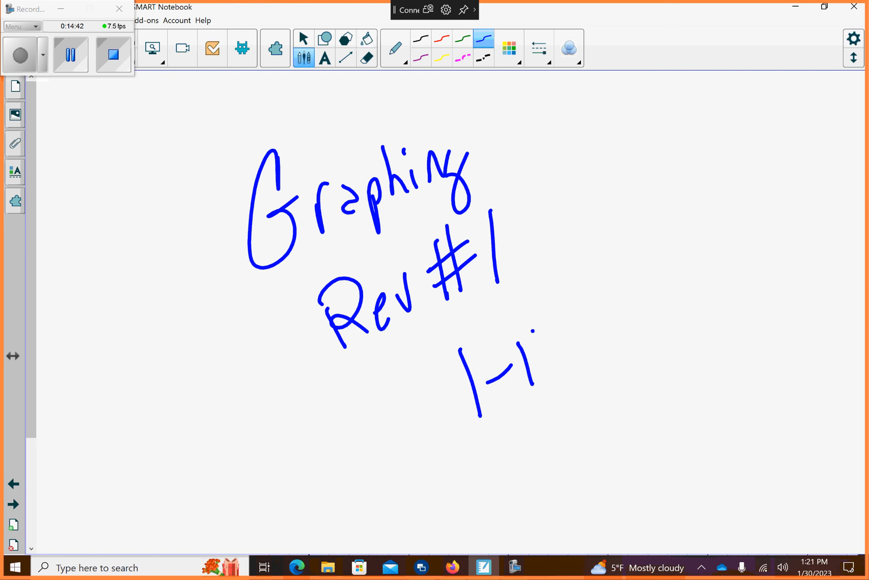
{"action": "mouse_move", "coordinate": [532, 331]}
{"action": "left_mouse_down"}
{"action": "mouse_move", "coordinate": [564, 378]}
{"action": "mouse_move", "coordinate": [546, 379]}
{"action": "left_mouse_up"}
{"action": "mouse_move", "coordinate": [549, 105]}
{"action": "left_mouse_down"}
{"action": "mouse_move", "coordinate": [333, 113]}
{"action": "mouse_move", "coordinate": [254, 452]}
{"action": "mouse_move", "coordinate": [748, 406]}
{"action": "mouse_move", "coordinate": [620, 126]}
{"action": "mouse_move", "coordinate": [143, 238]}
{"action": "mouse_move", "coordinate": [592, 492]}
{"action": "mouse_move", "coordinate": [625, 128]}
{"action": "mouse_move", "coordinate": [592, 123]}
{"action": "left_mouse_up"}
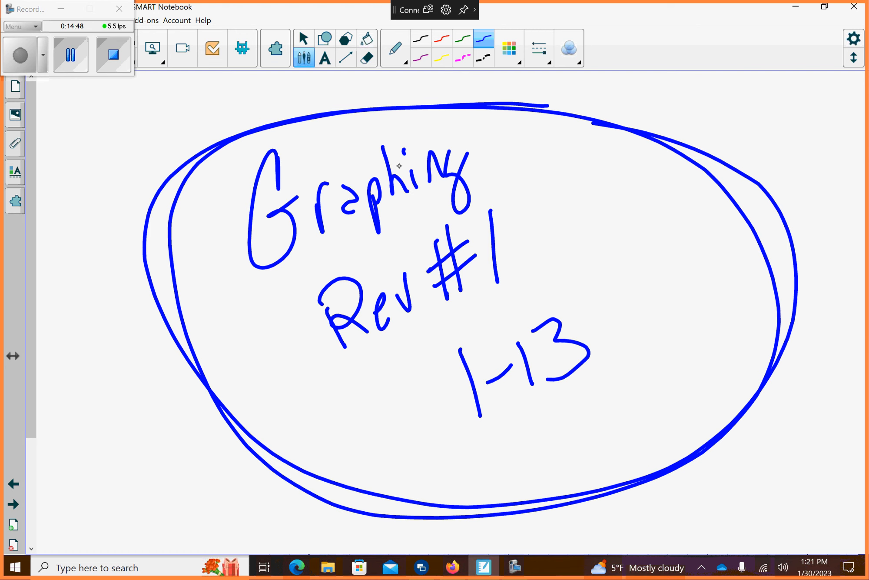